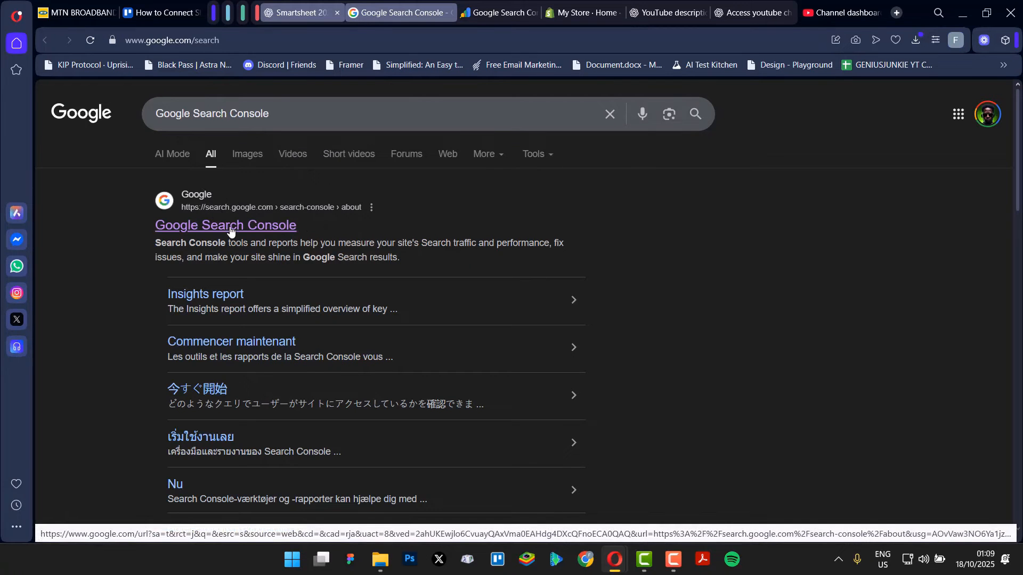
# Step: Start Google Search Console from its landing page and choose the URL prefix property type
pyautogui.click(487, 18)
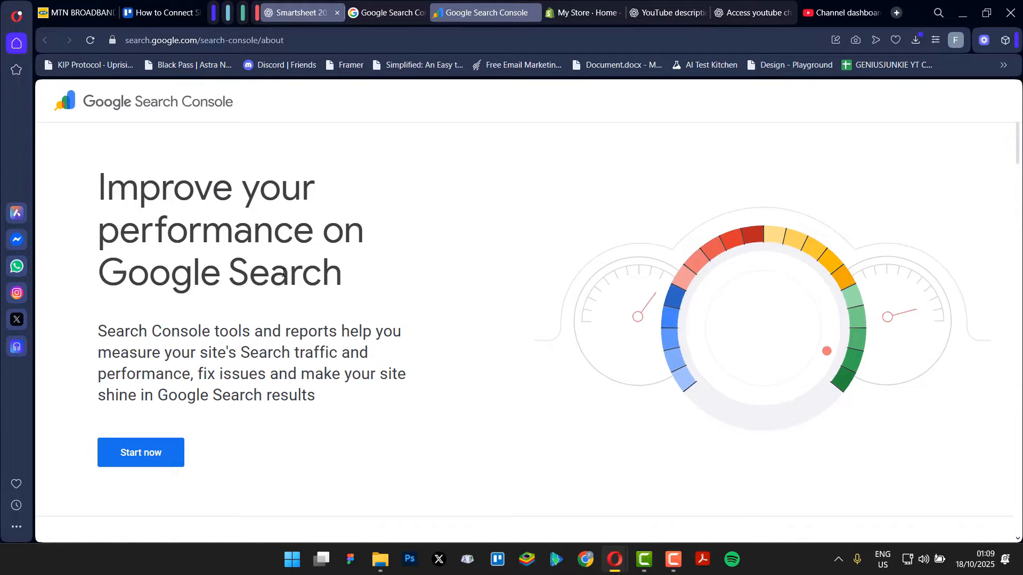
pyautogui.click(162, 458)
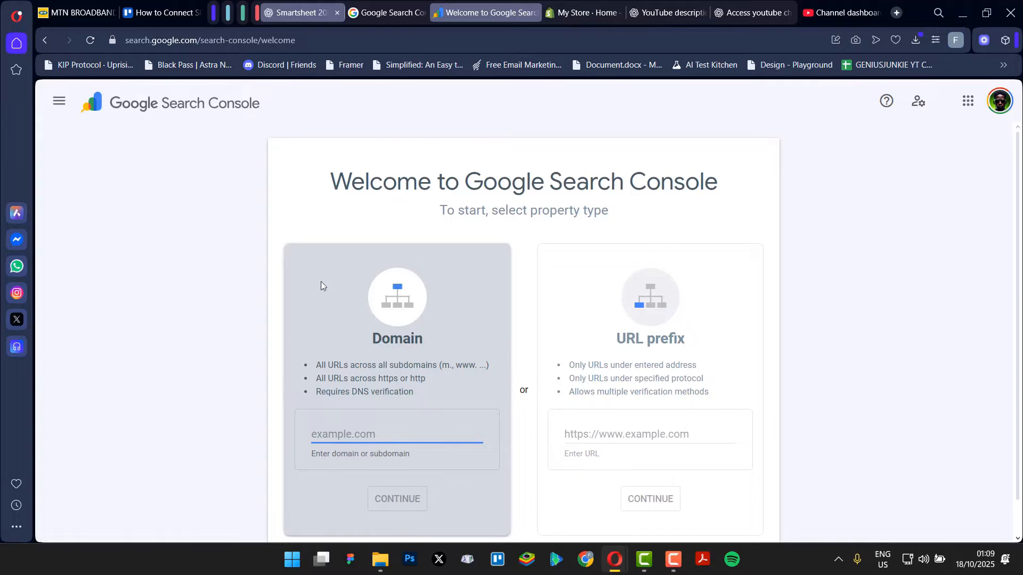
pyautogui.moveTo(333, 196); pyautogui.dragTo(817, 176)
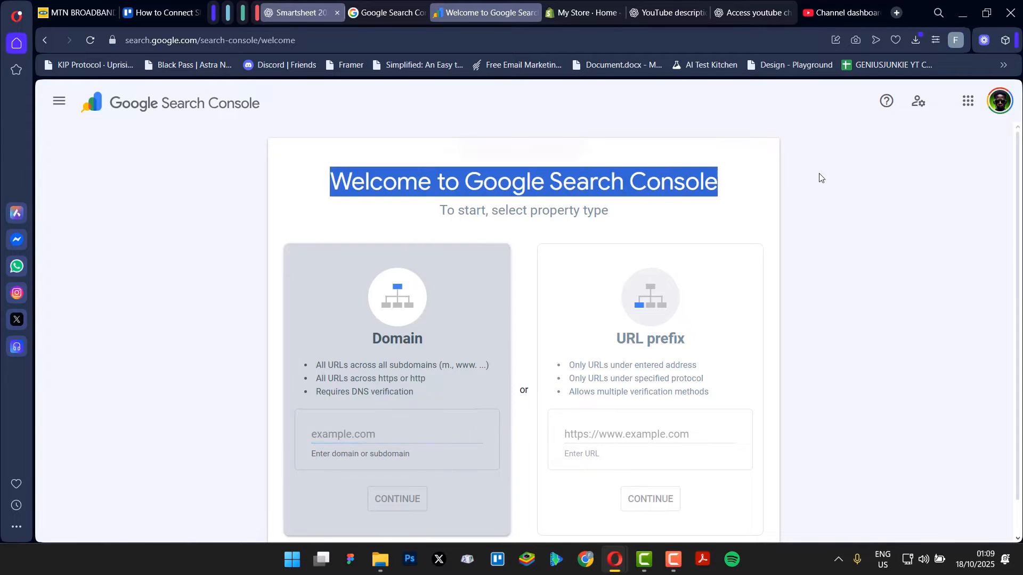
pyautogui.click(943, 158)
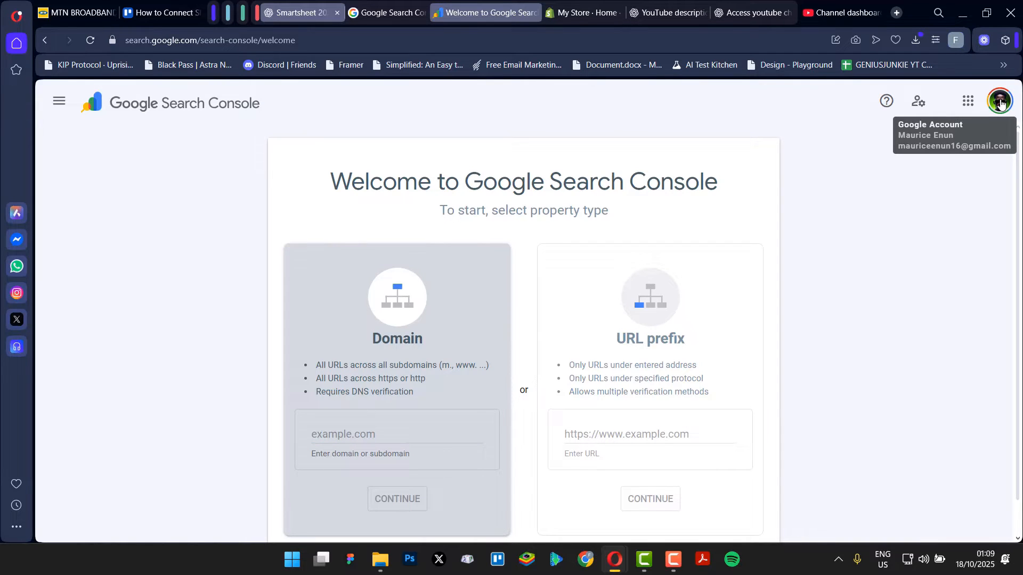
pyautogui.scroll(-1, 410, 248)
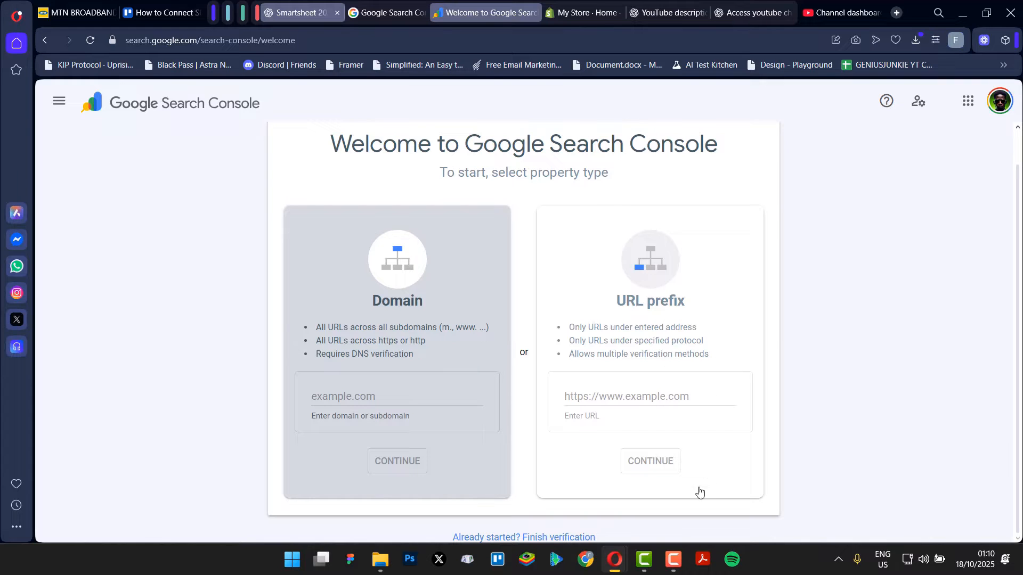
pyautogui.click(678, 395)
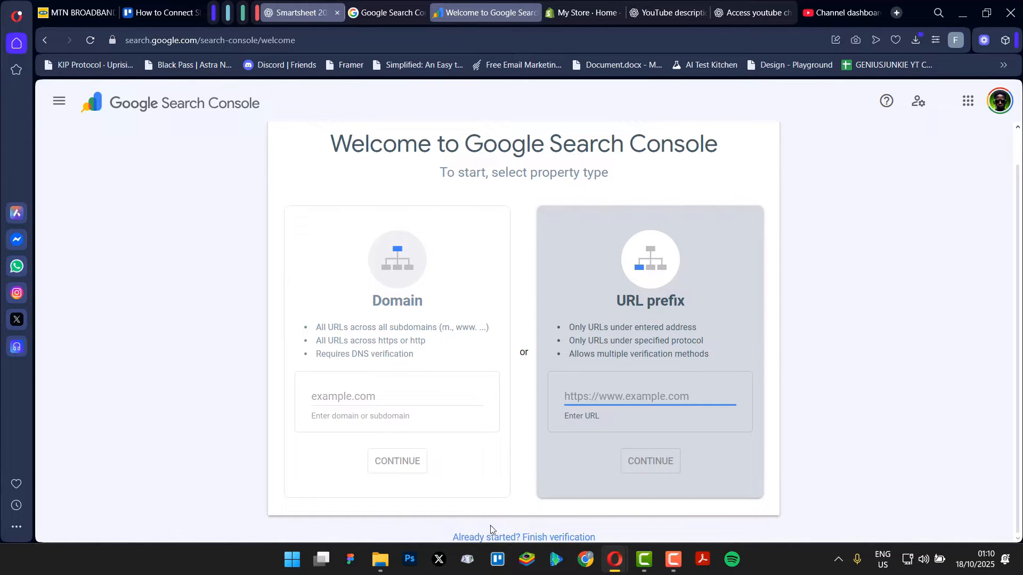
pyautogui.scroll(1, 498, 429)
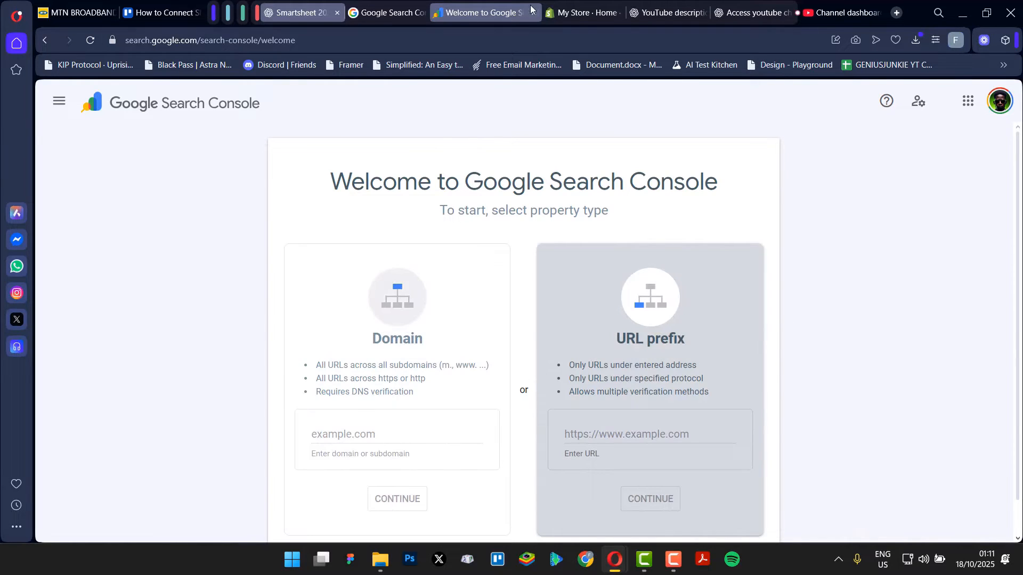
# Step: Switch to the Shopify admin and open the store's Domains settings
pyautogui.click(574, 14)
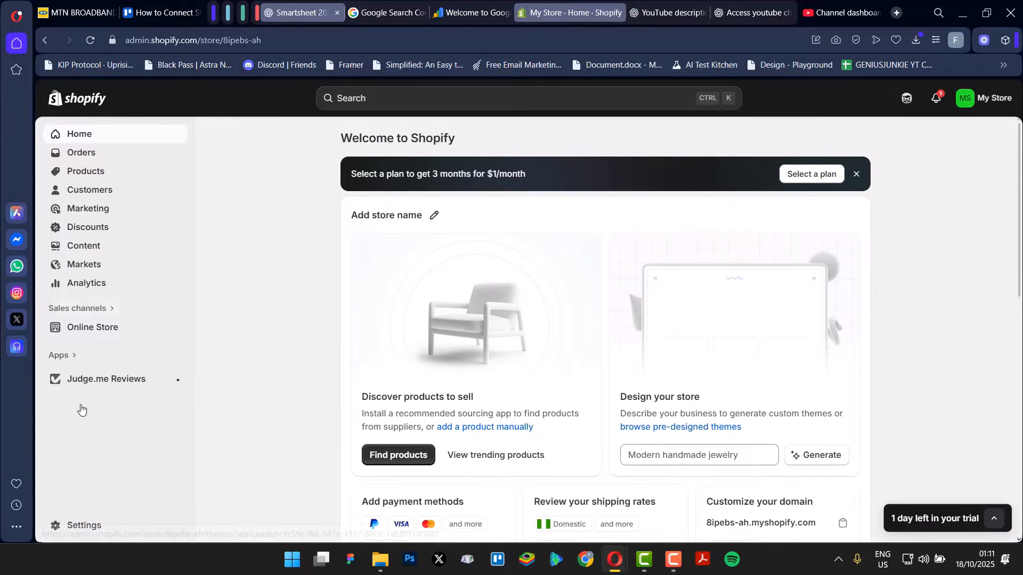
pyautogui.click(74, 526)
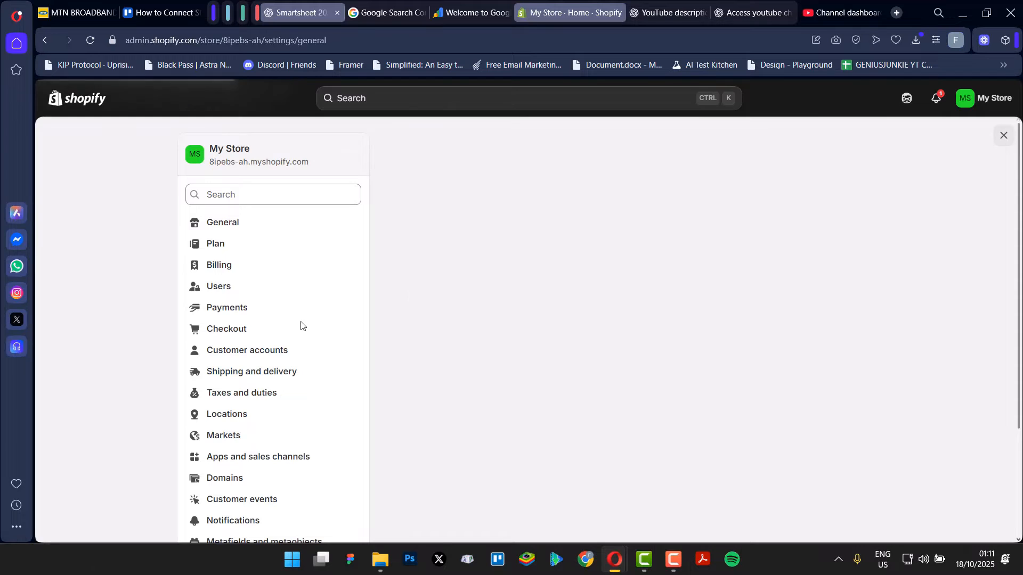
pyautogui.scroll(-3, 270, 322)
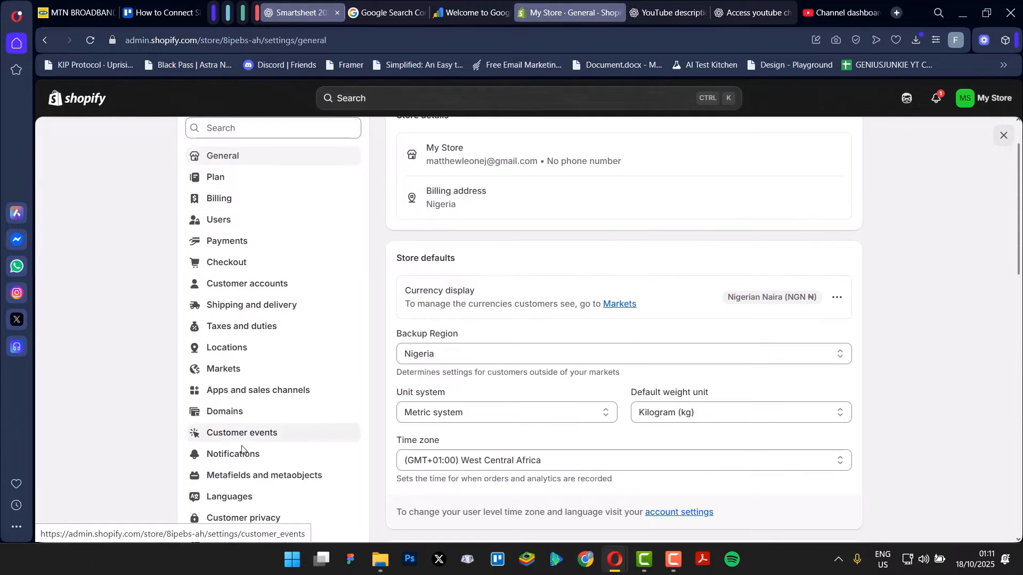
pyautogui.click(219, 419)
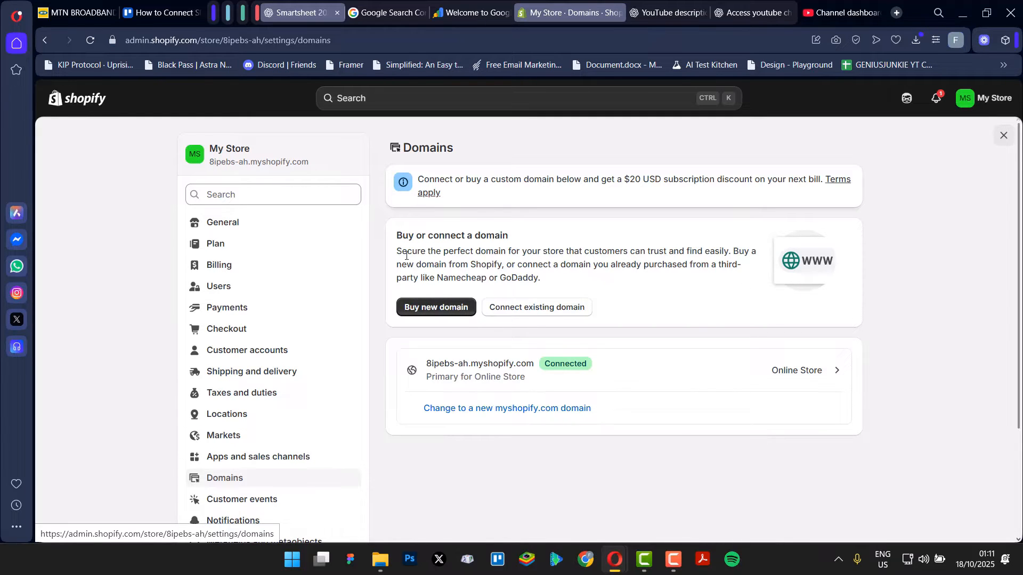
# Step: Look at the option to buy a new domain, try its search with no name entered, and return to the Domains overview
pyautogui.moveTo(401, 247); pyautogui.dragTo(710, 264)
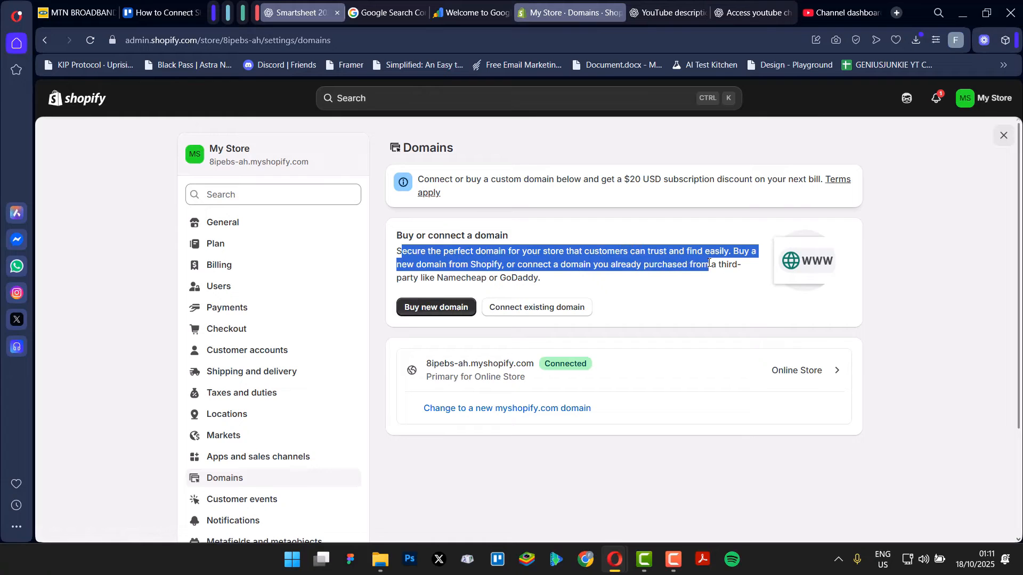
pyautogui.click(442, 306)
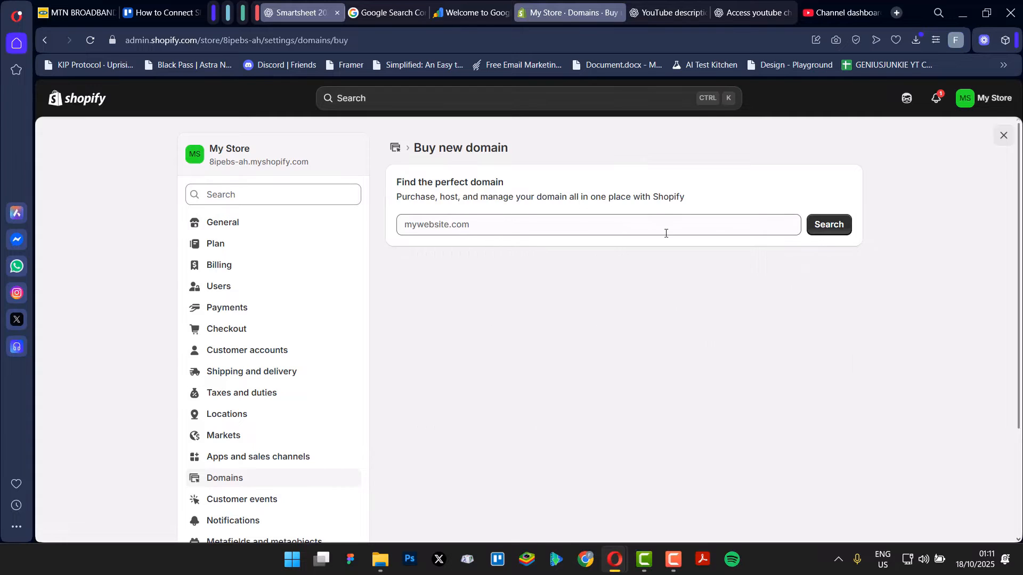
pyautogui.moveTo(402, 193); pyautogui.dragTo(726, 215)
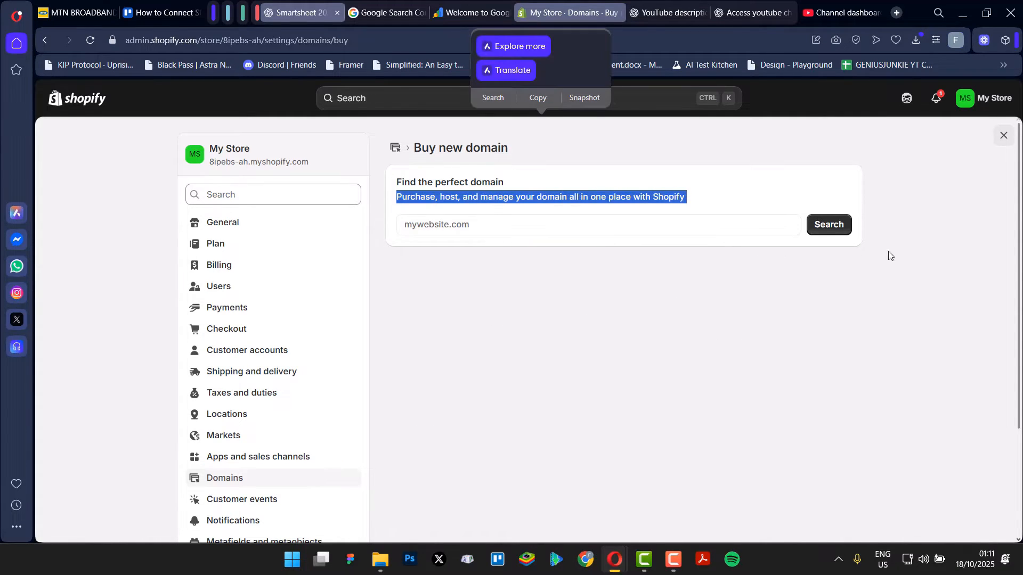
pyautogui.click(450, 223)
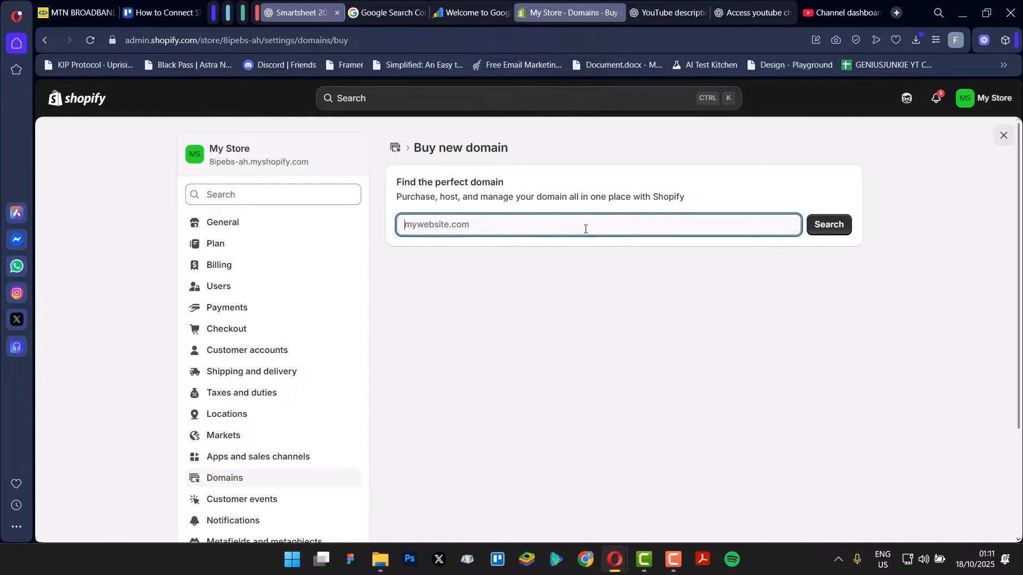
pyautogui.click(811, 225)
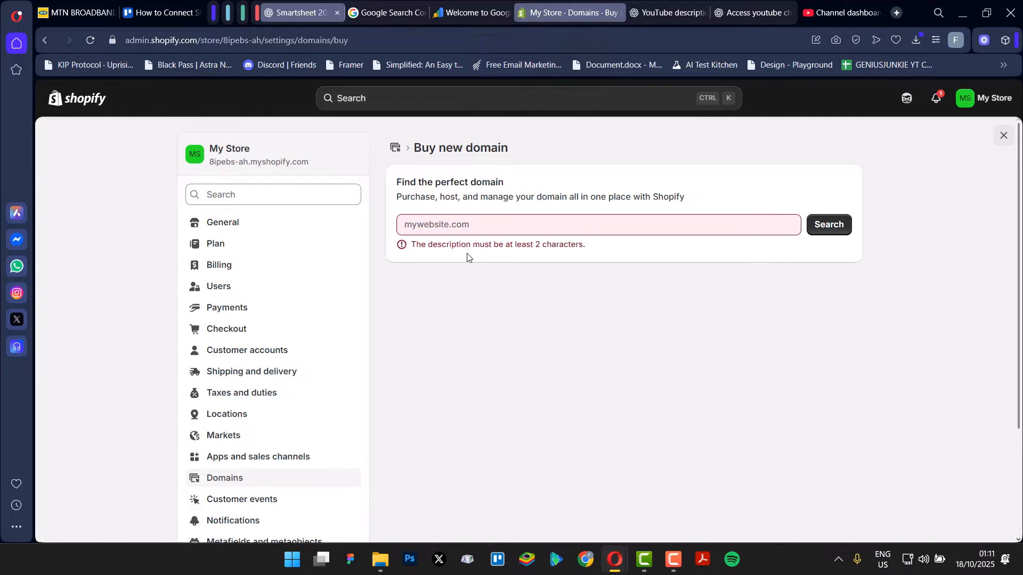
pyautogui.click(394, 147)
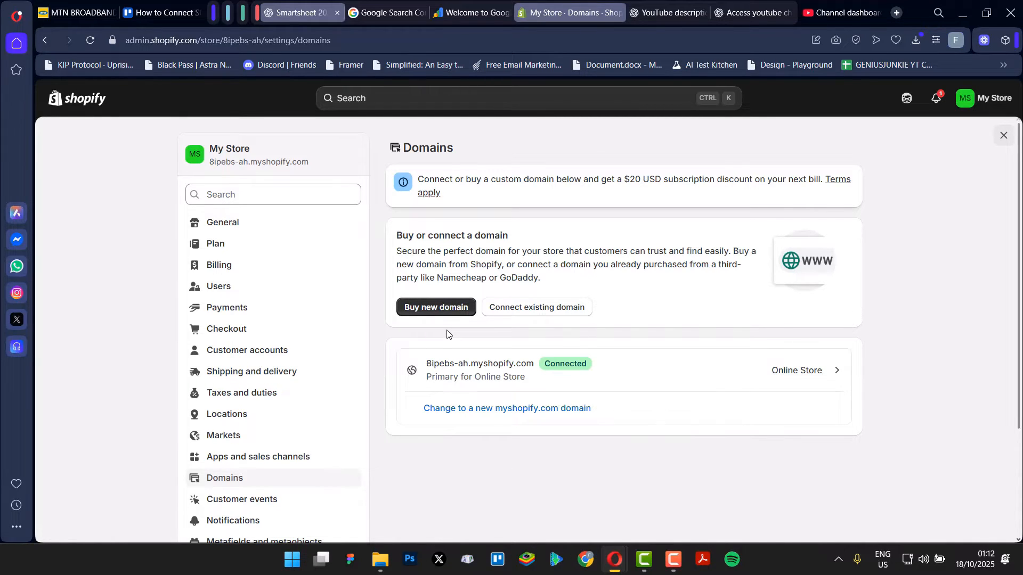
# Step: Return to Google Search Console and activate the URL entry for the URL prefix property
pyautogui.click(462, 20)
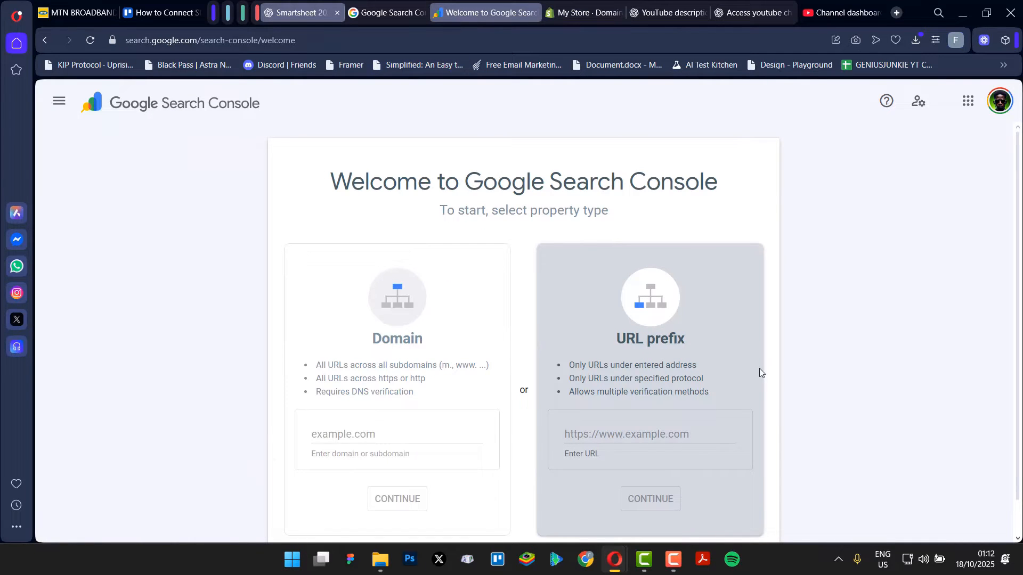
pyautogui.scroll(-1, 655, 321)
pyautogui.click(617, 398)
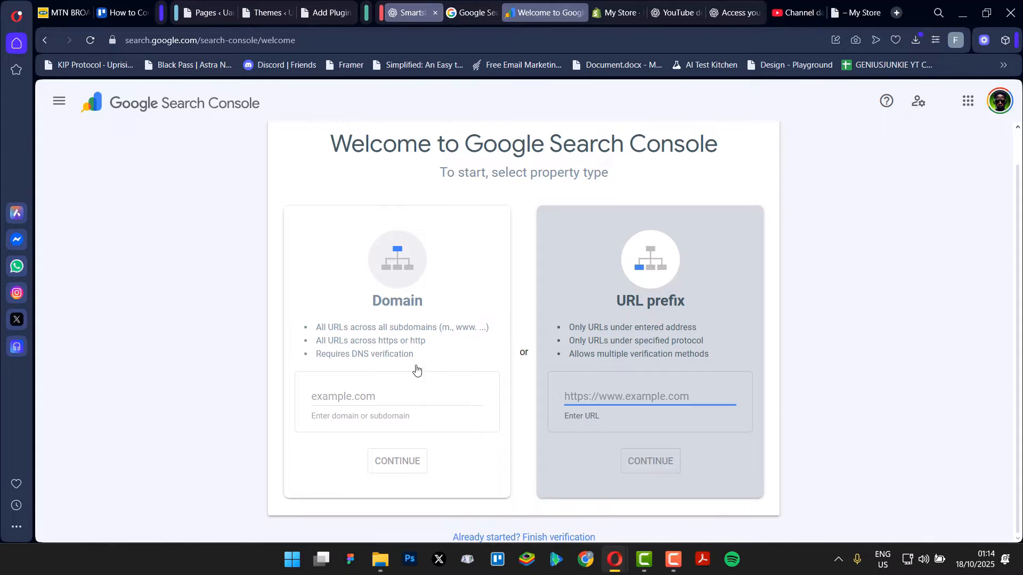
# Step: Copy the primary domain 8ipebs-ah.myshopify.com from its details in Shopify's Domains settings
pyautogui.click(609, 16)
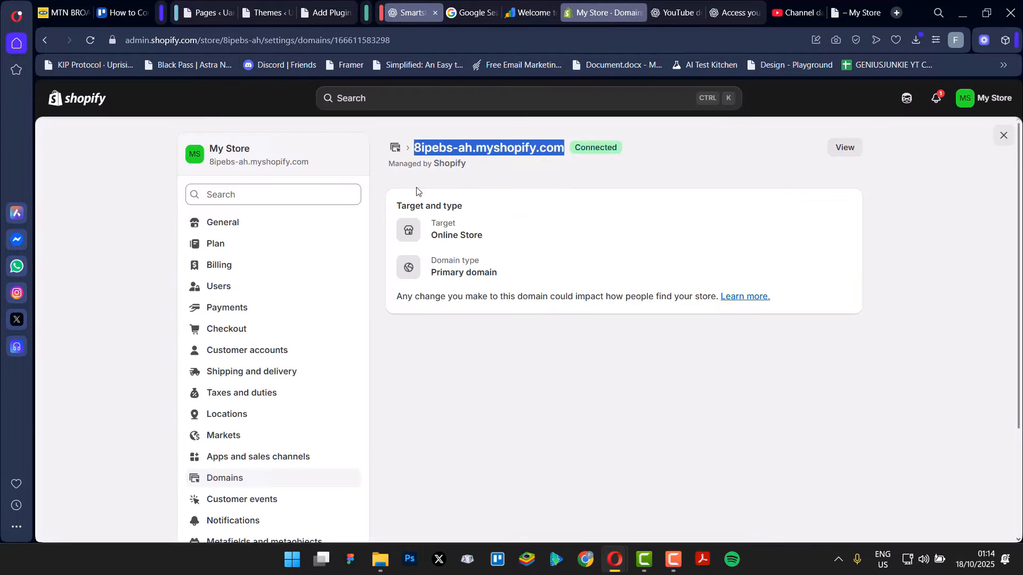
pyautogui.click(241, 480)
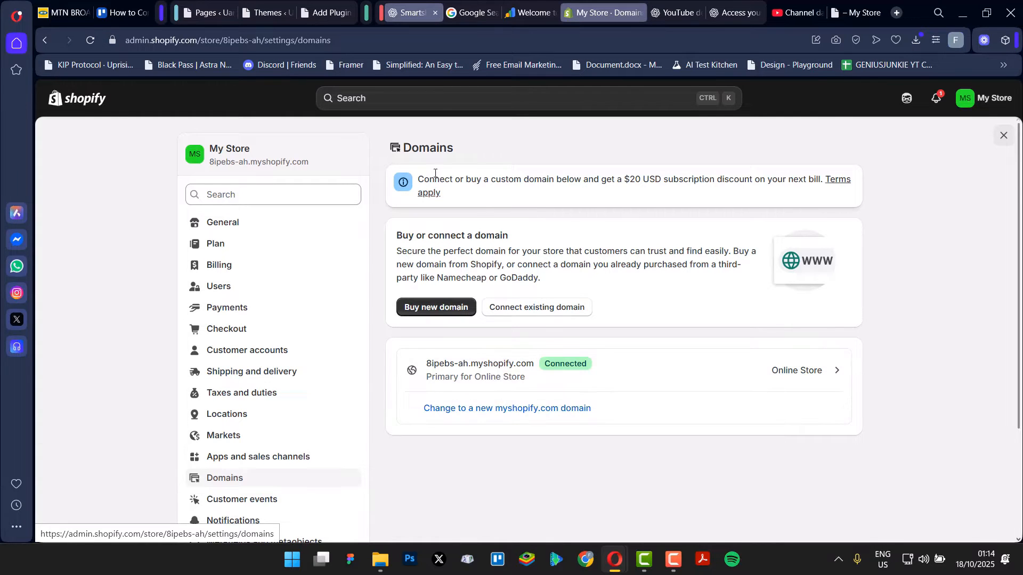
pyautogui.moveTo(421, 177); pyautogui.dragTo(838, 179)
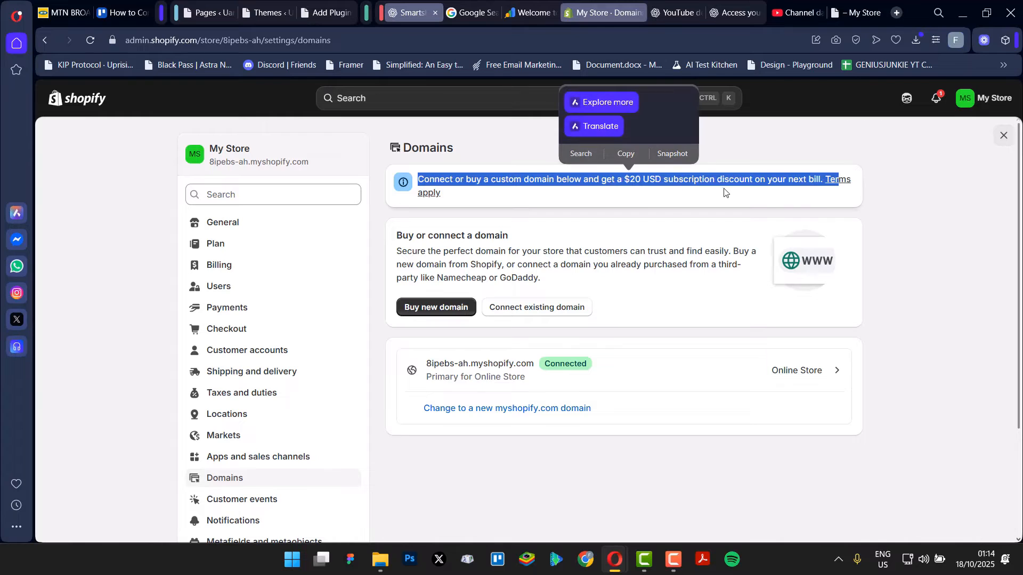
pyautogui.click(771, 213)
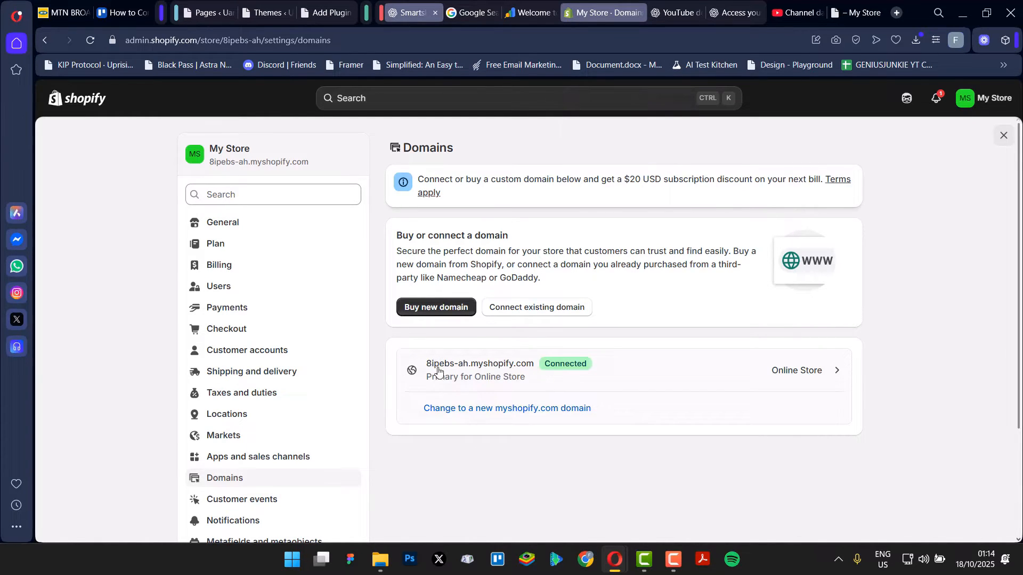
pyautogui.click(549, 376)
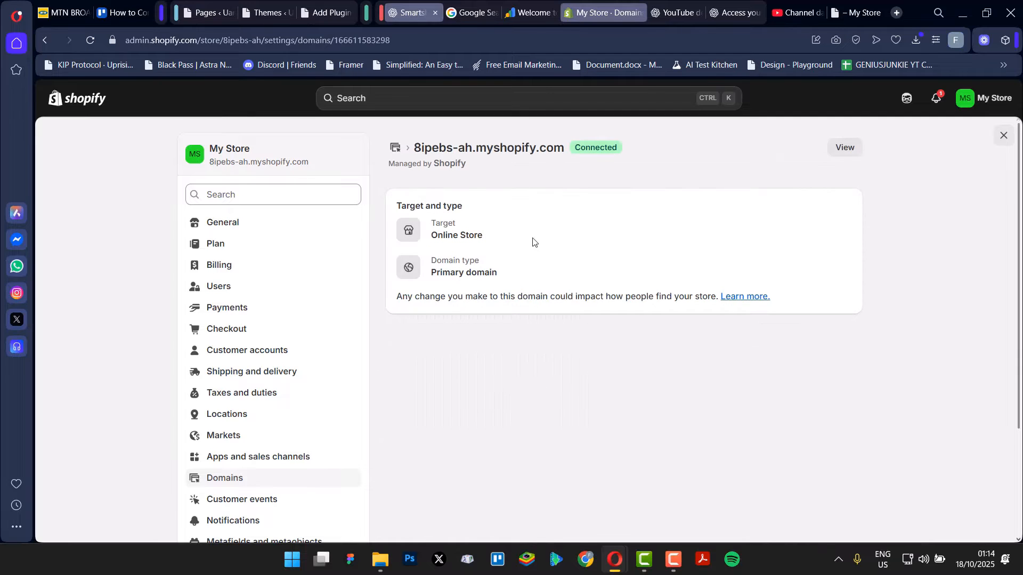
pyautogui.moveTo(416, 149); pyautogui.dragTo(567, 151)
pyautogui.hotkey('ctrl', 'c')
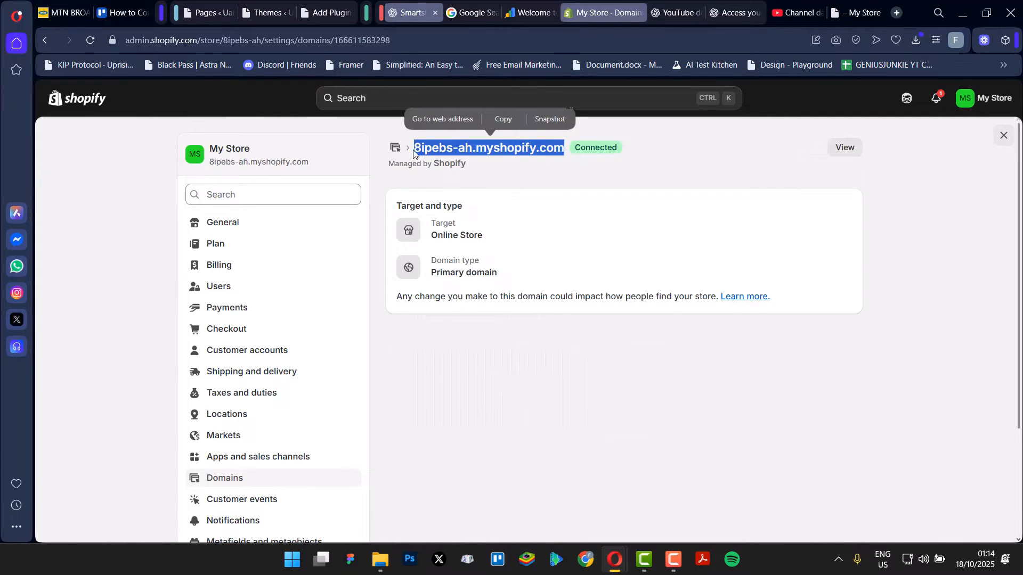
pyautogui.click(629, 179)
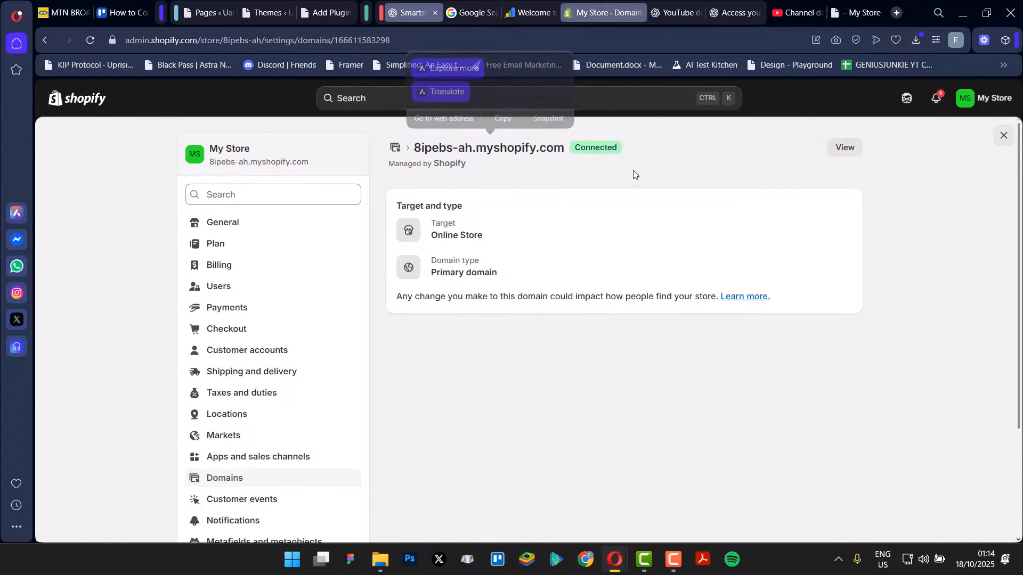
# Step: Check the storefront page, then enter 8ipebs-ah.myshopify.com as the URL prefix in Google Search Console
pyautogui.click(856, 10)
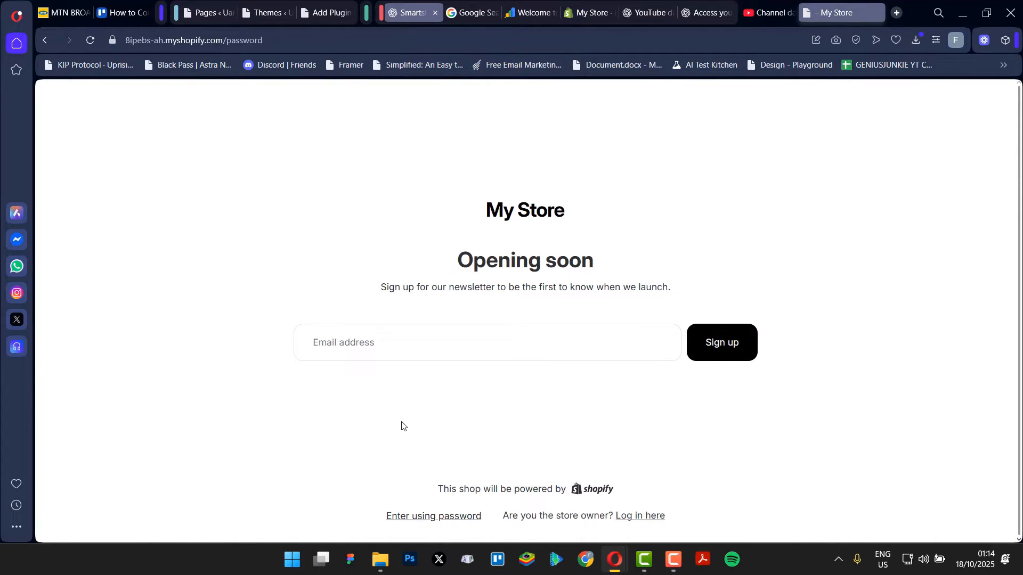
pyautogui.click(532, 13)
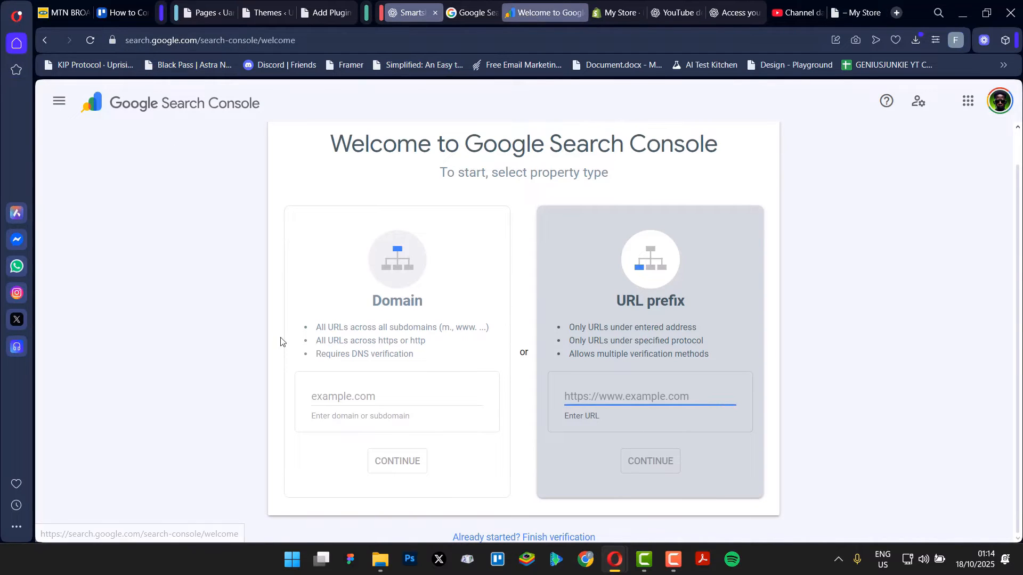
pyautogui.click(629, 399)
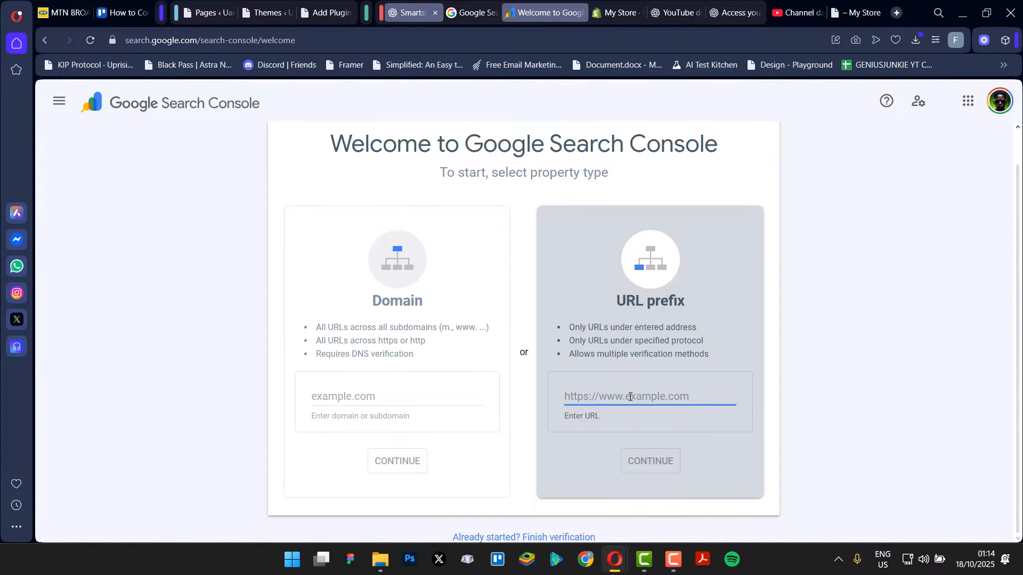
pyautogui.hotkey('ctrl', 'v')
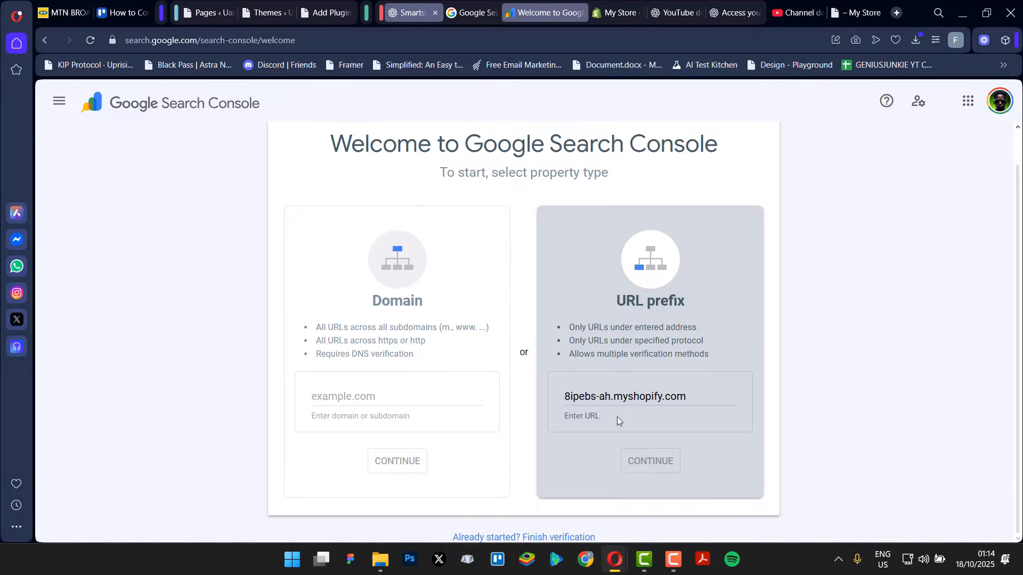
pyautogui.click(709, 401)
pyautogui.hotkey('ctrl', 'a')
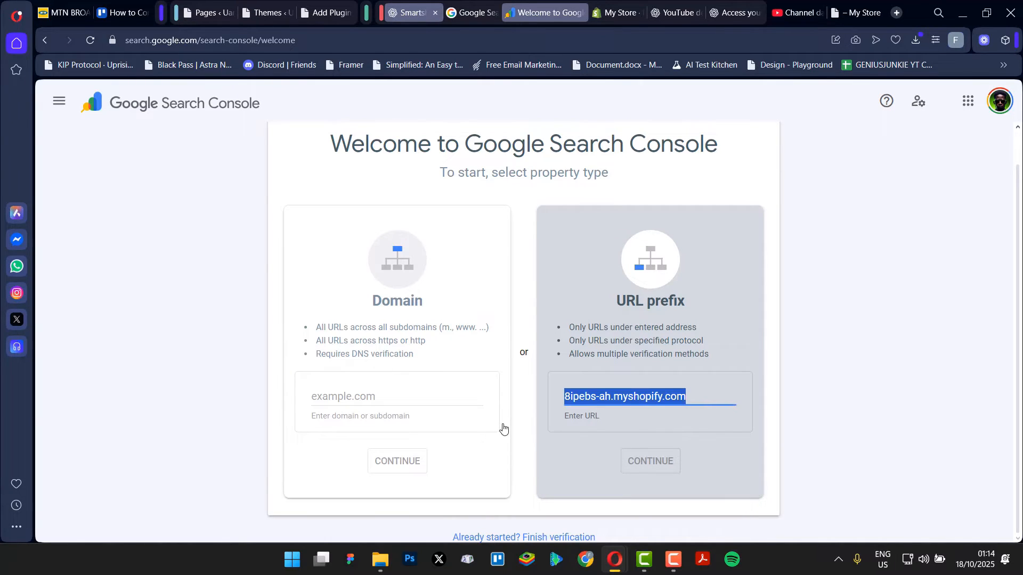
pyautogui.press('BackSpace')
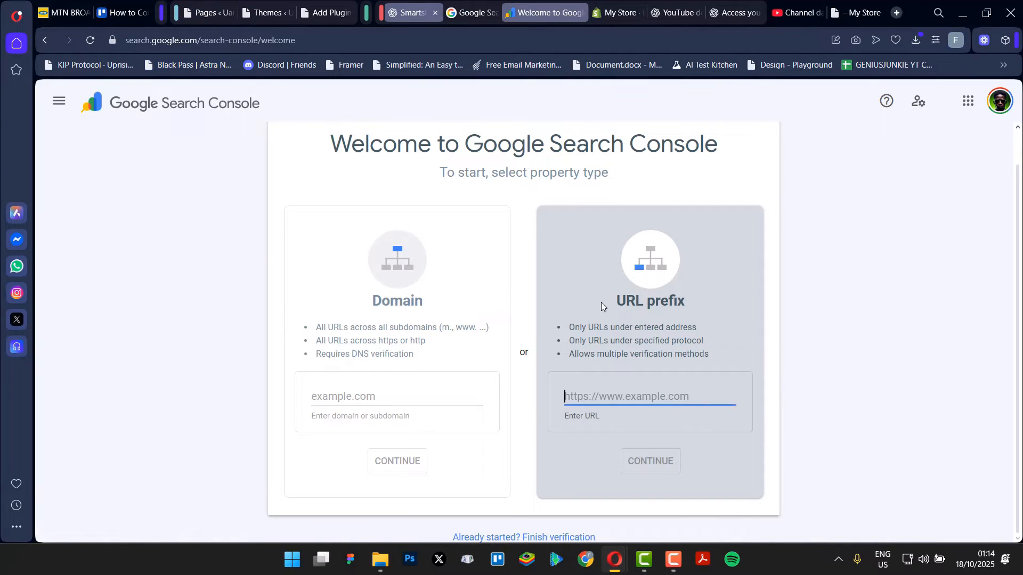
pyautogui.write('https://design.uandodesigns.com')
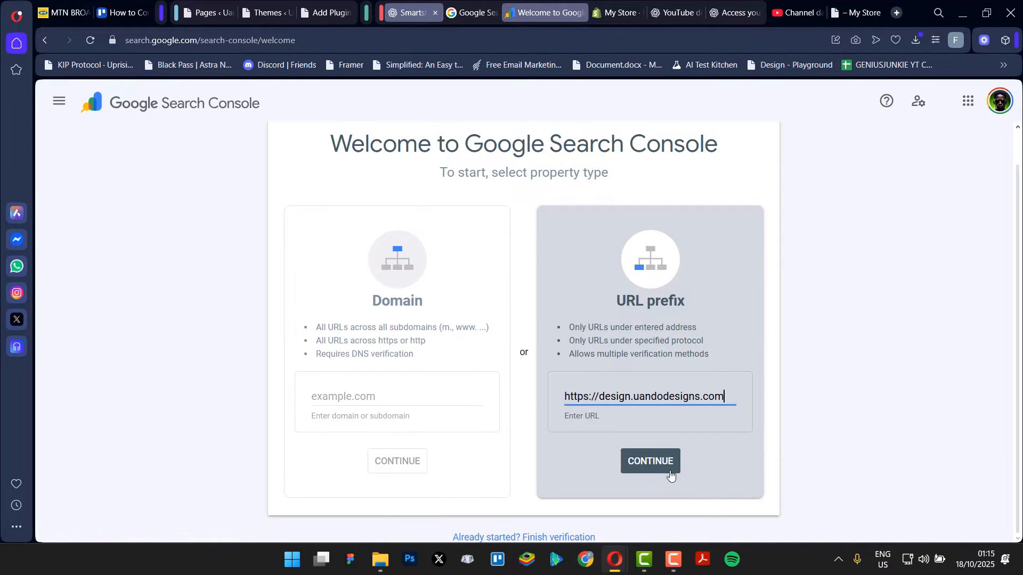
pyautogui.click(669, 468)
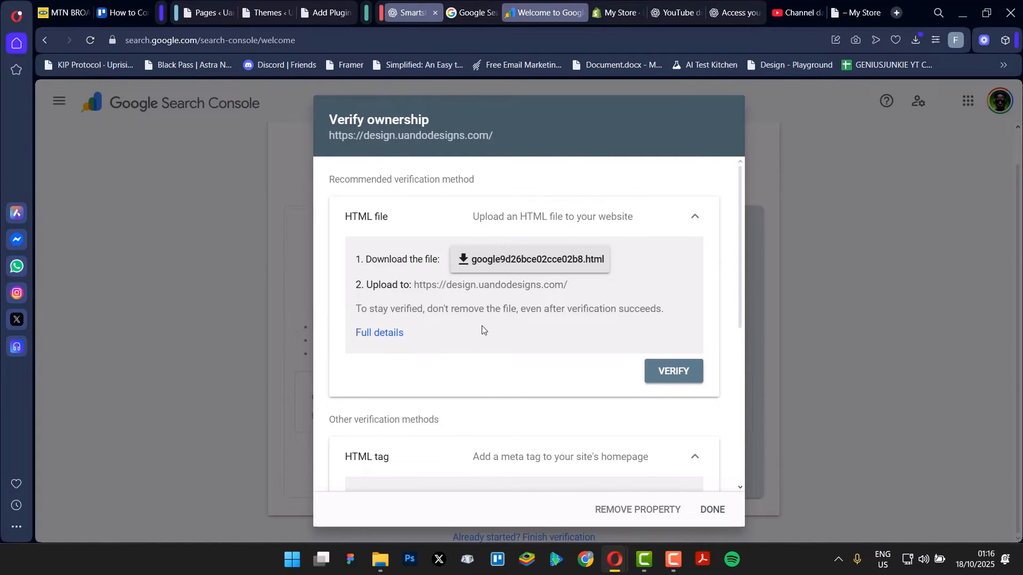
# Step: Examine the ownership verification methods: HTML file, HTML tag, Google Analytics, Google Tag Manager and Domain name provider
pyautogui.scroll(-1, 482, 330)
pyautogui.scroll(1, 459, 359)
pyautogui.scroll(-2, 512, 413)
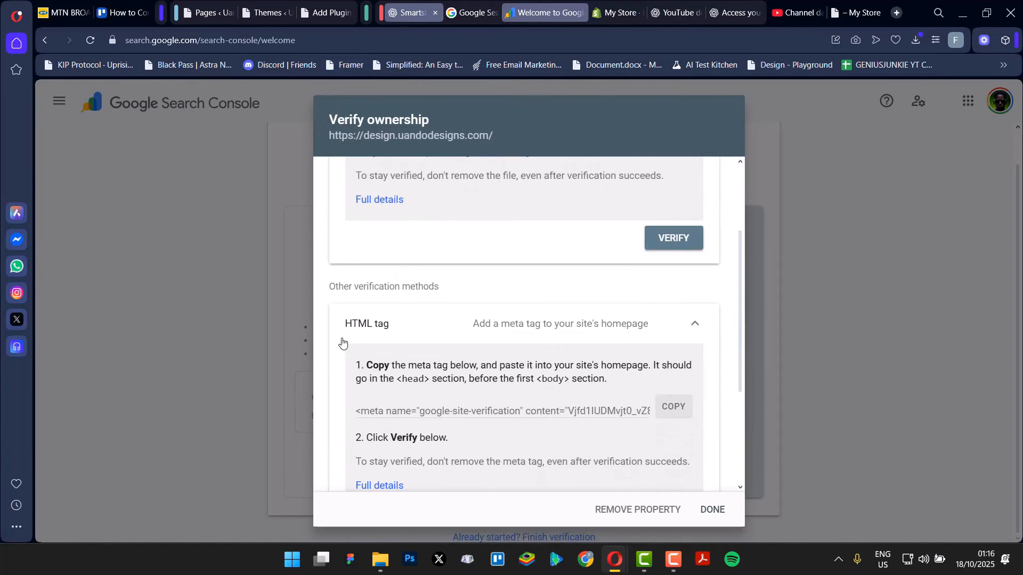
pyautogui.scroll(-2, 383, 325)
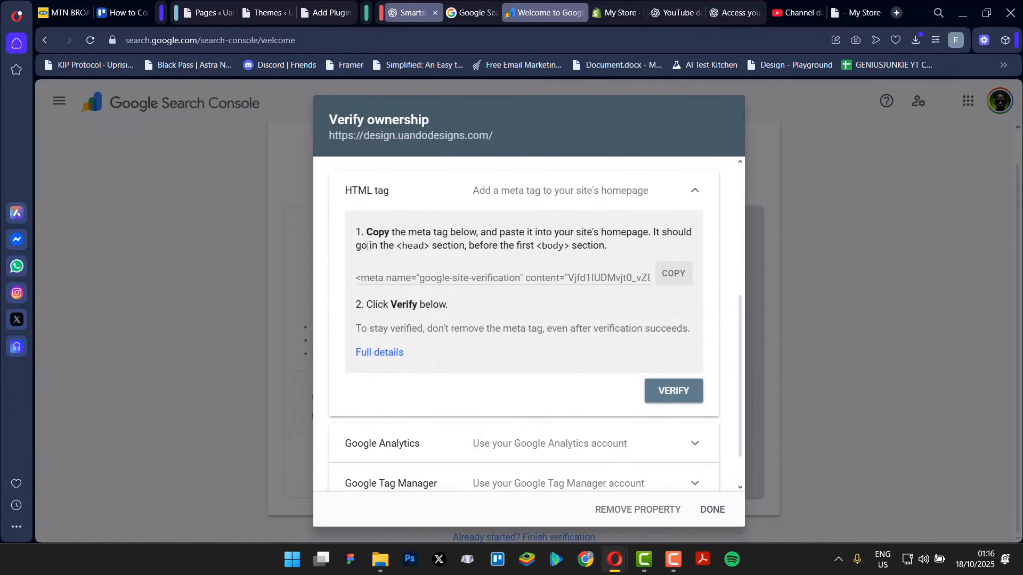
pyautogui.scroll(-1, 405, 373)
pyautogui.click(406, 405)
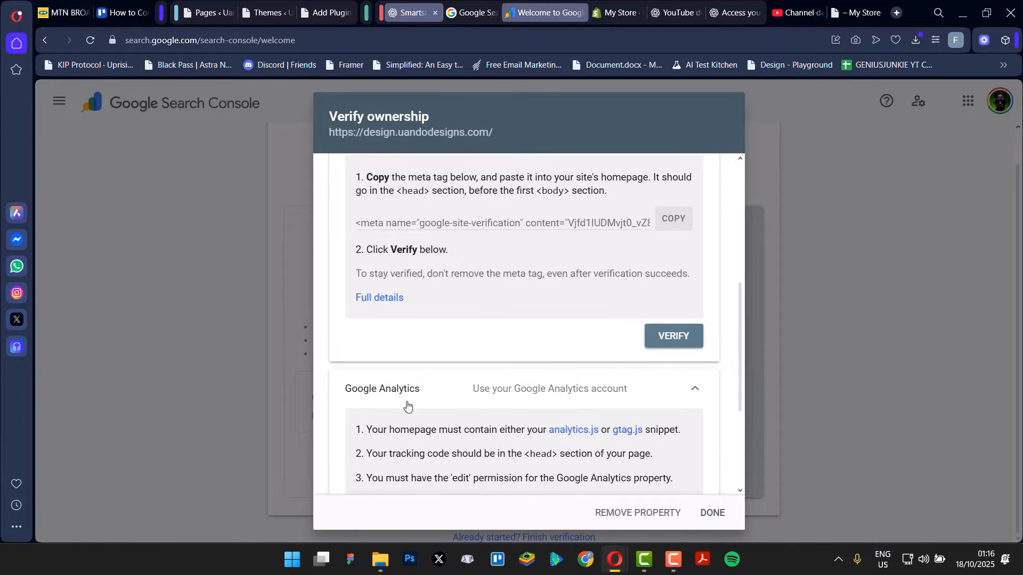
pyautogui.scroll(-3, 405, 406)
pyautogui.click(395, 434)
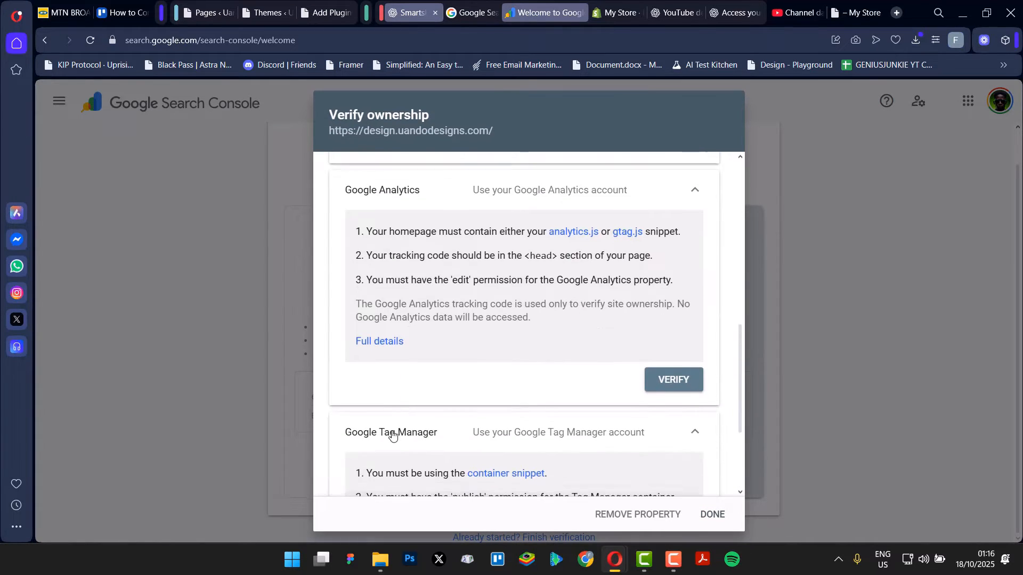
pyautogui.scroll(-3, 393, 435)
pyautogui.click(394, 475)
pyautogui.scroll(-3, 477, 475)
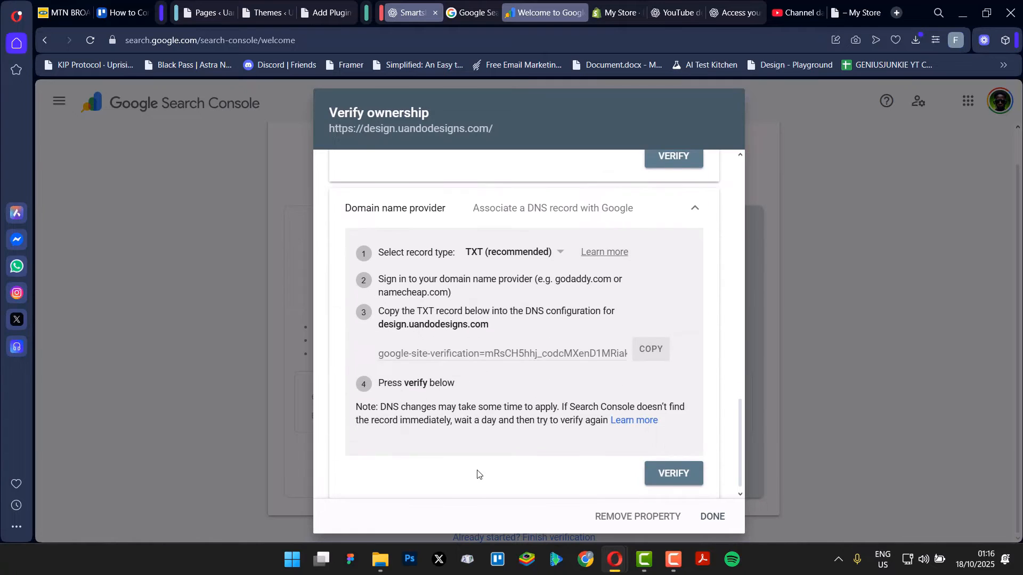
# Step: Copy the verification meta tag offered by the HTML tag method
pyautogui.scroll(2, 478, 416)
pyautogui.scroll(7, 477, 416)
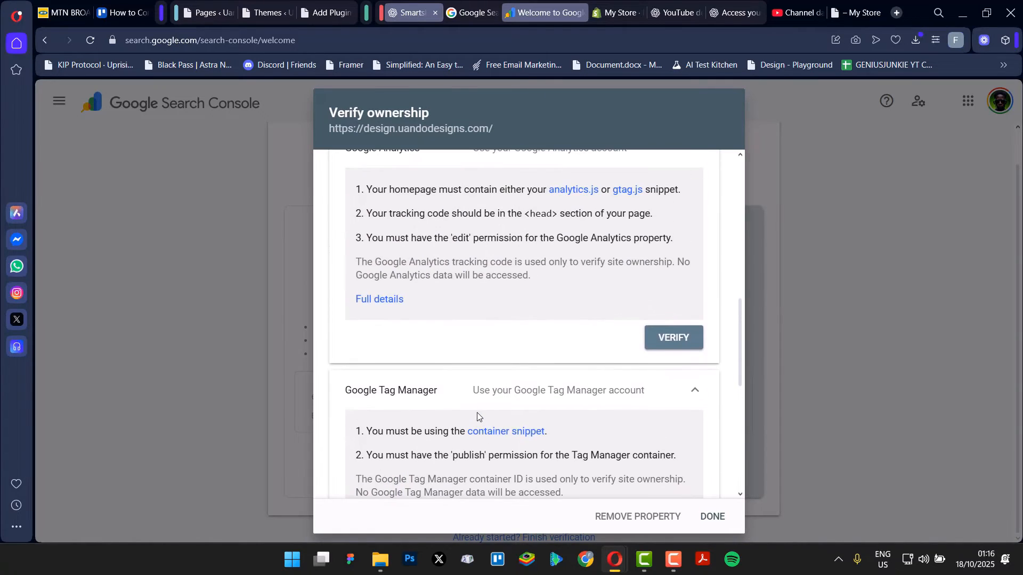
pyautogui.scroll(6, 477, 416)
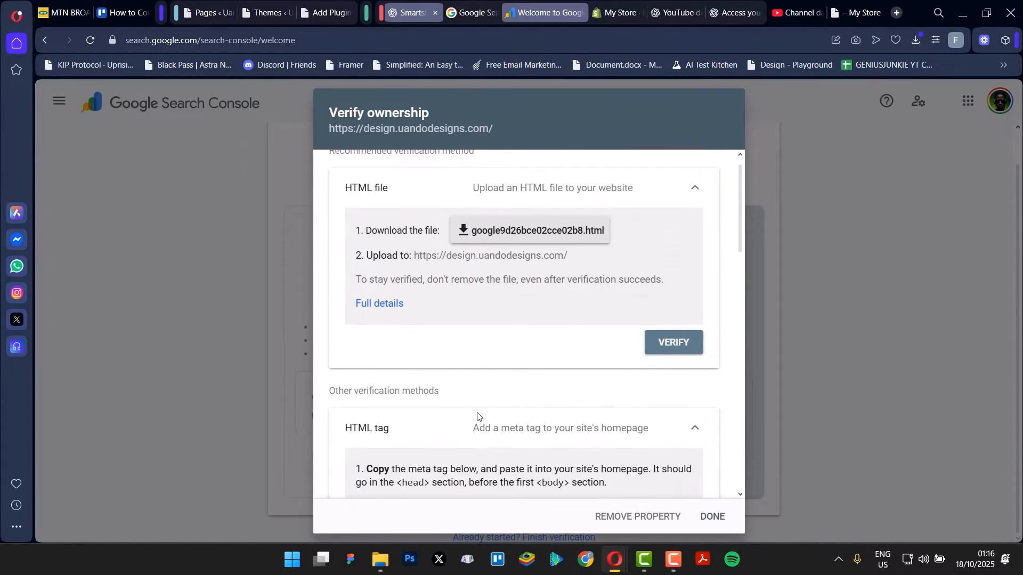
pyautogui.scroll(-2, 477, 417)
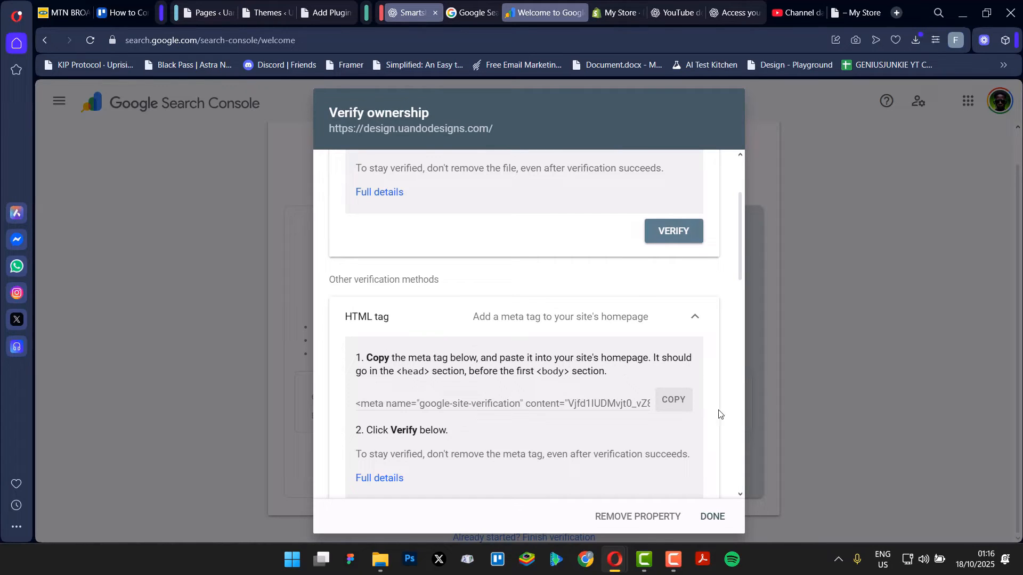
pyautogui.click(673, 400)
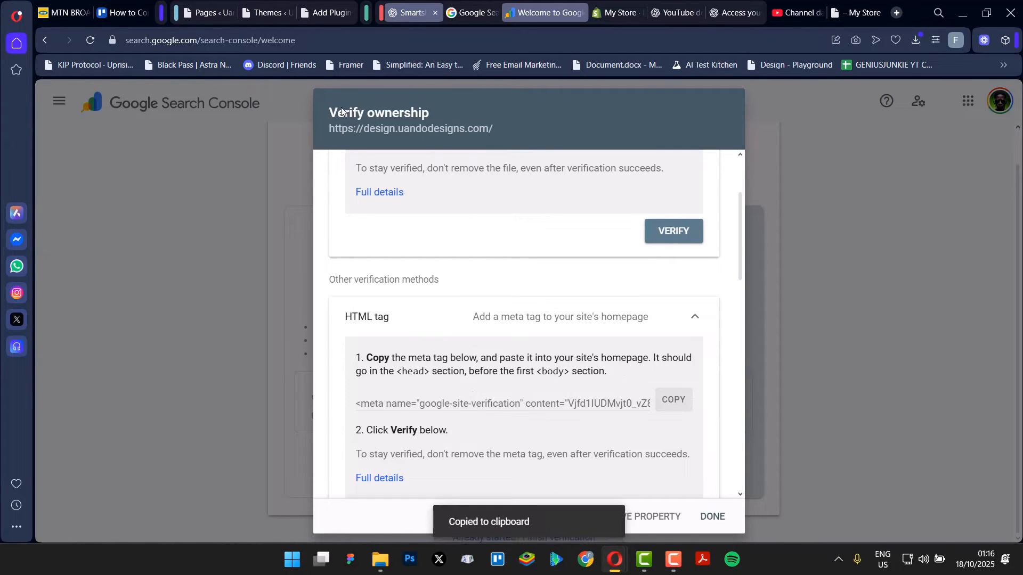
# Step: Switch to the Shopify admin and open the current Horizon theme of the Online Store for customization
pyautogui.click(606, 16)
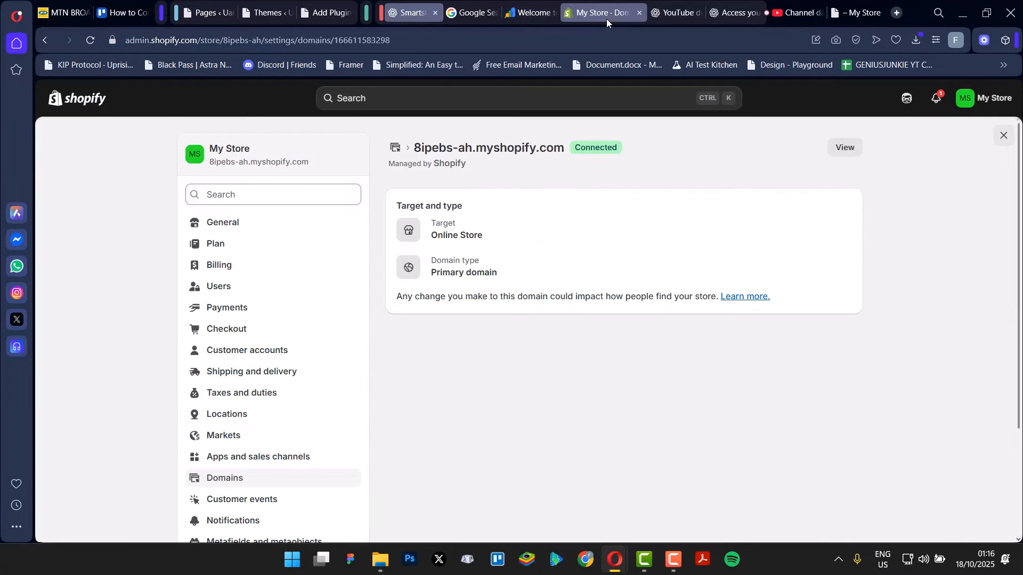
pyautogui.click(91, 107)
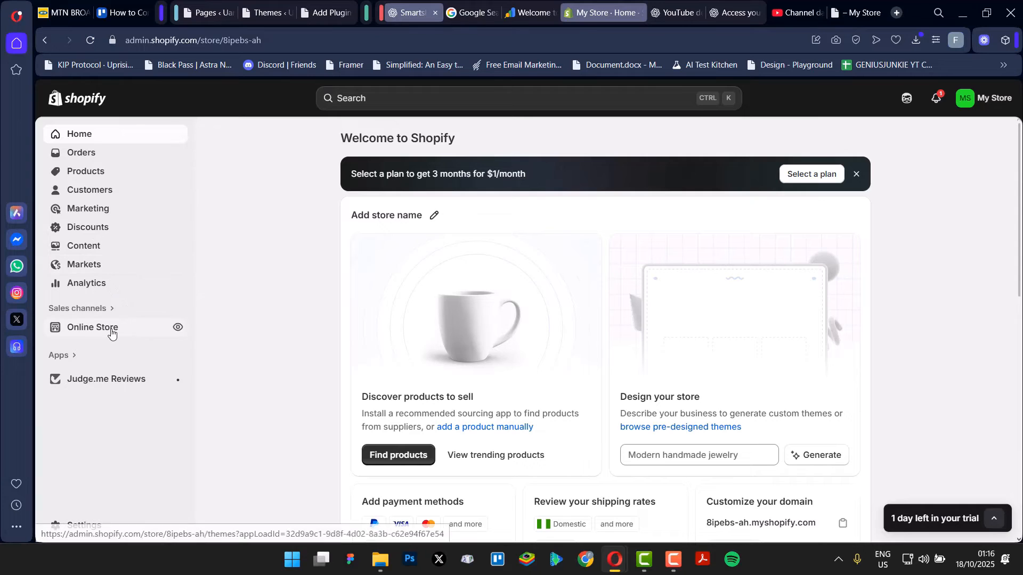
pyautogui.click(108, 330)
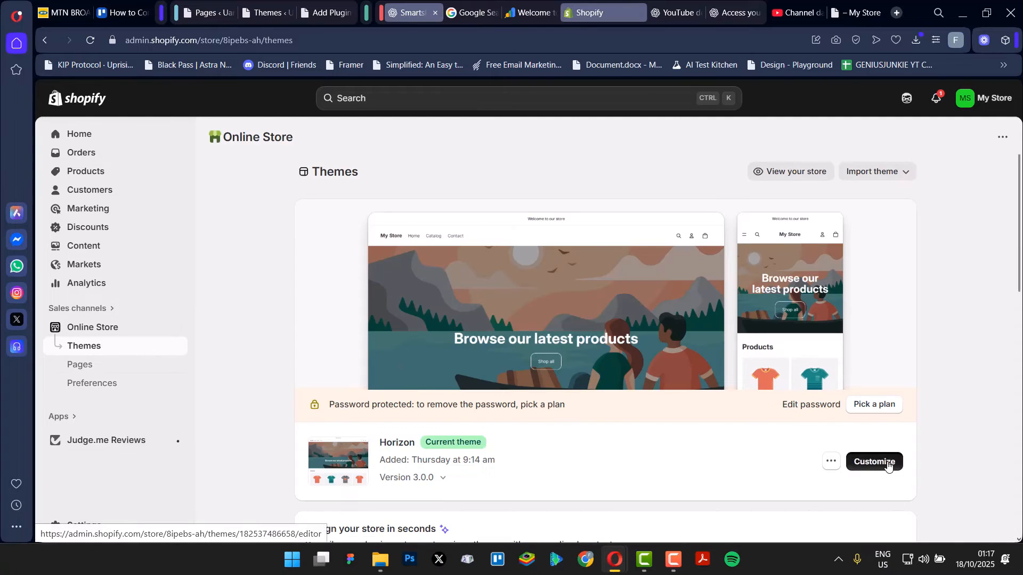
pyautogui.click(890, 460)
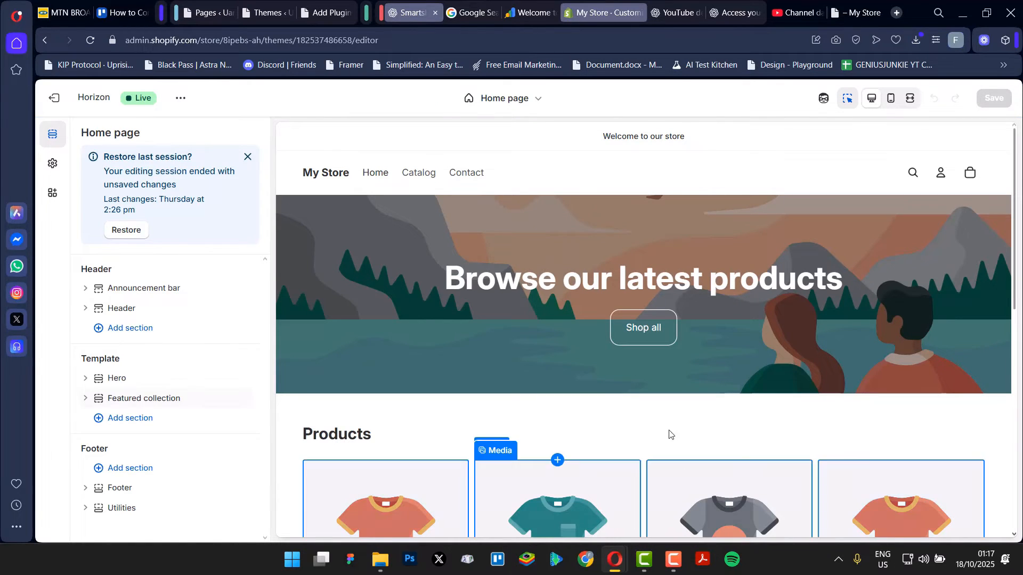
# Step: Look through the theme settings for a place to add code, checking the Custom CSS section
pyautogui.click(54, 167)
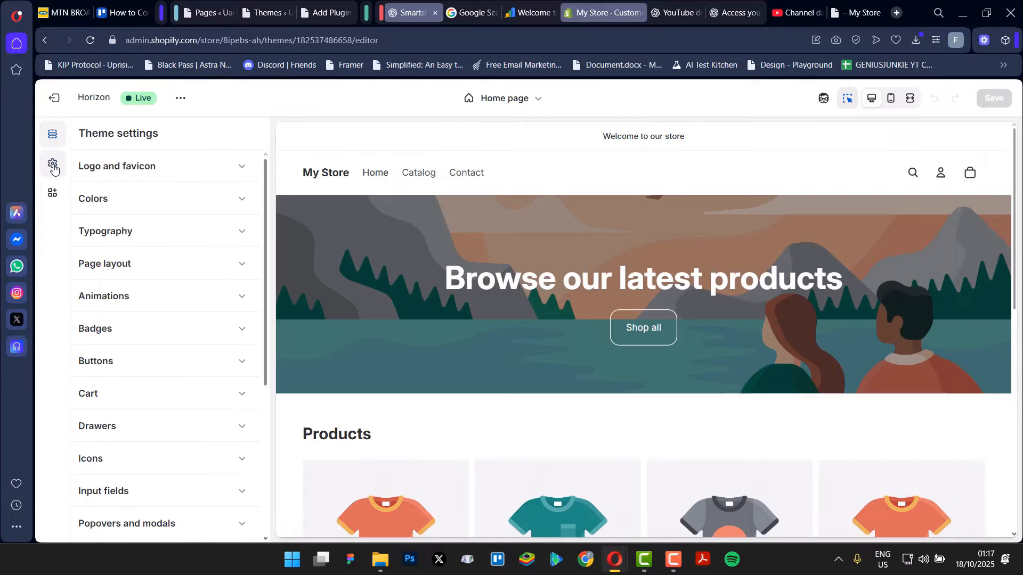
pyautogui.scroll(-5, 141, 320)
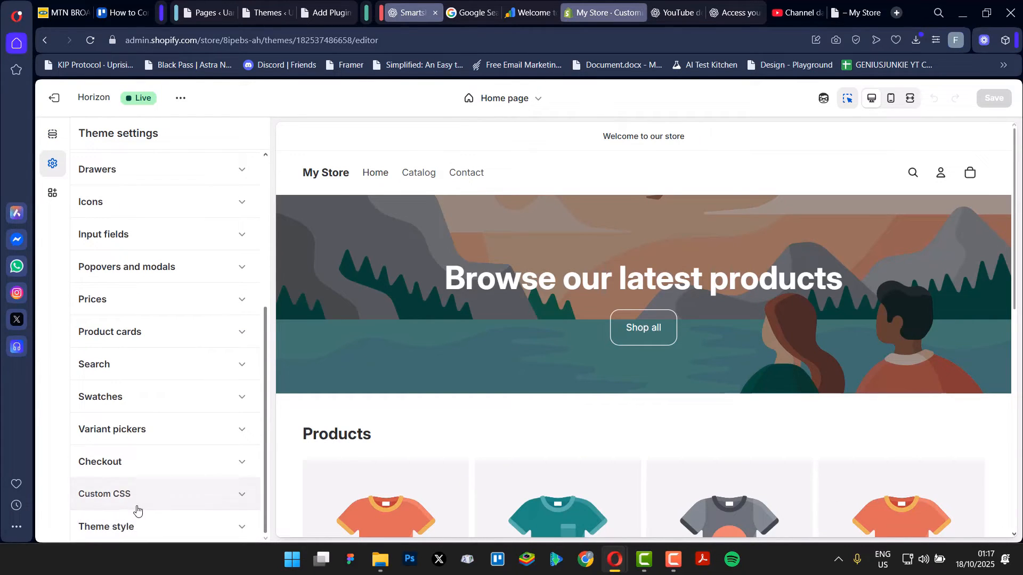
pyautogui.click(136, 509)
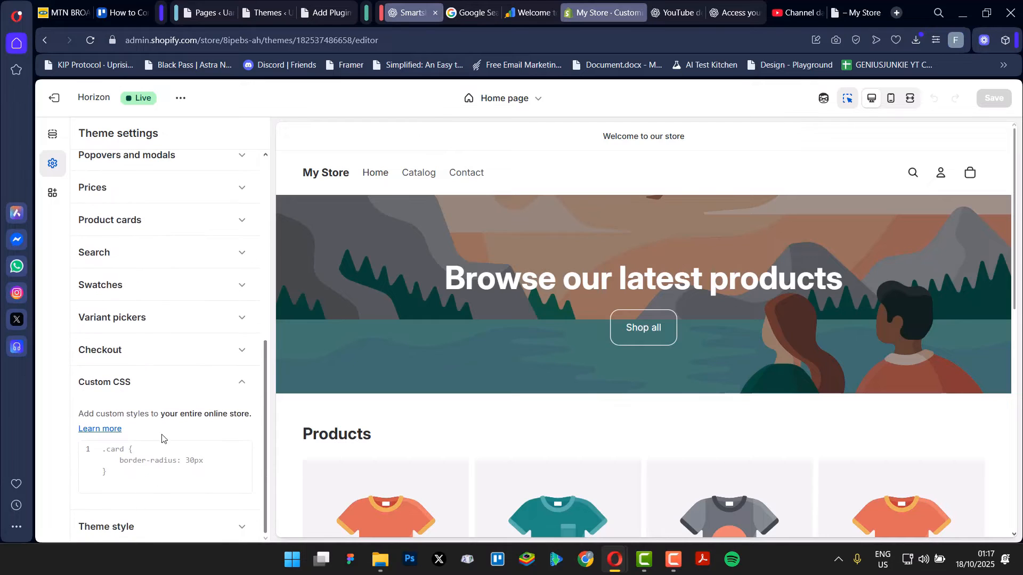
pyautogui.click(155, 389)
pyautogui.scroll(4, 134, 452)
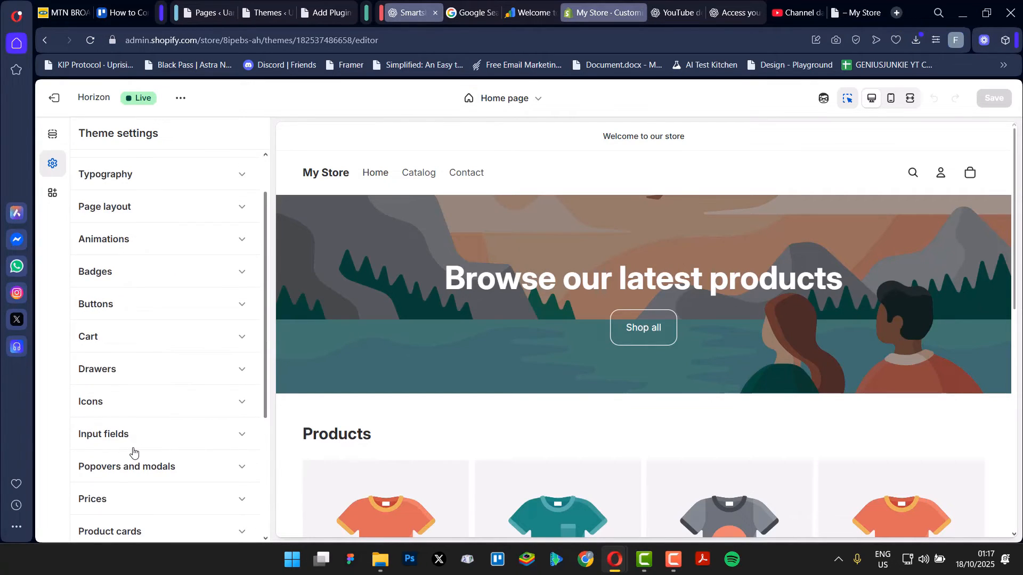
pyautogui.scroll(1, 133, 452)
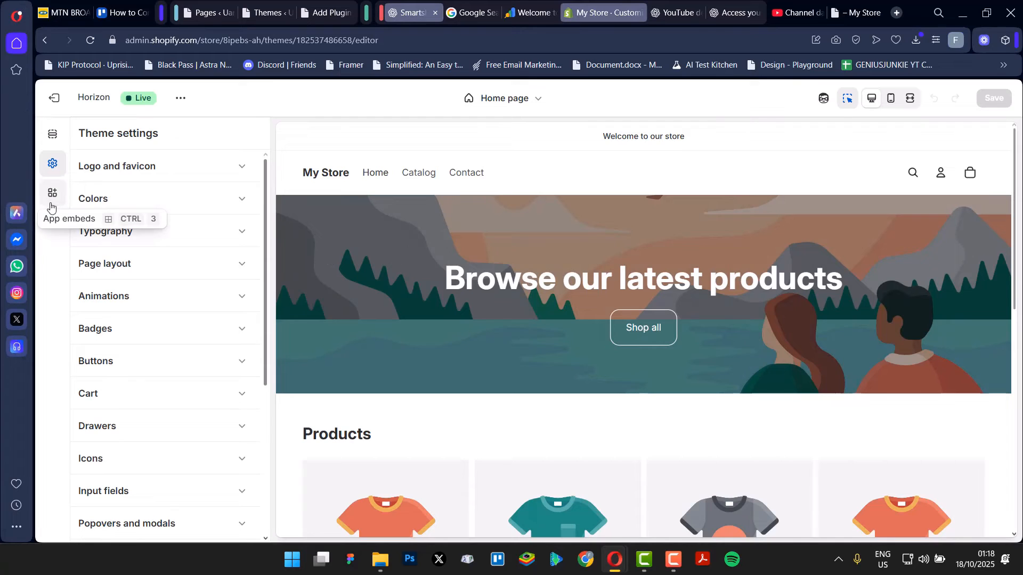
# Step: Open the Horizon theme's code for editing, checking the HTML tag instructions in Google Search Console while it loads
pyautogui.click(186, 98)
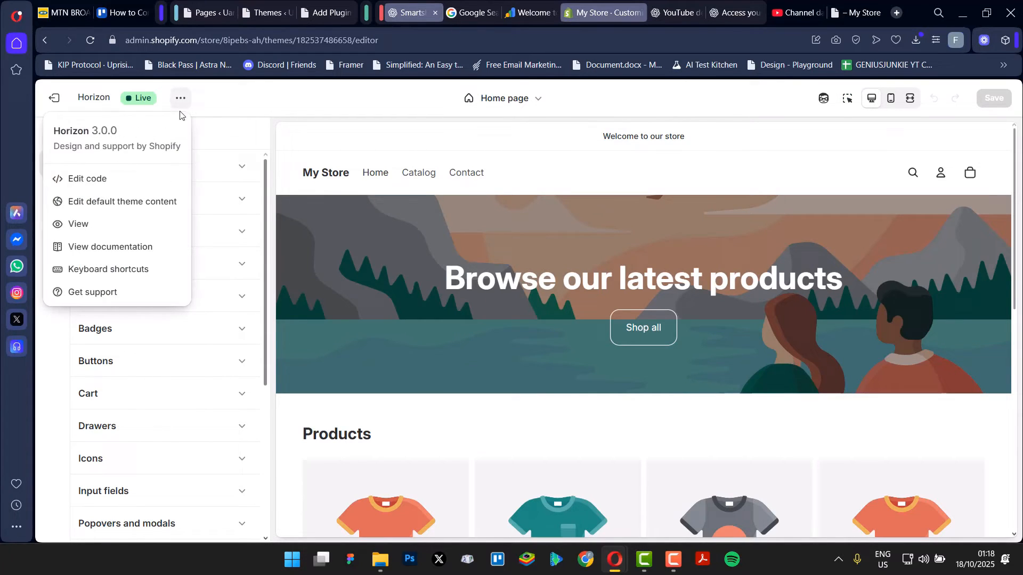
pyautogui.click(122, 180)
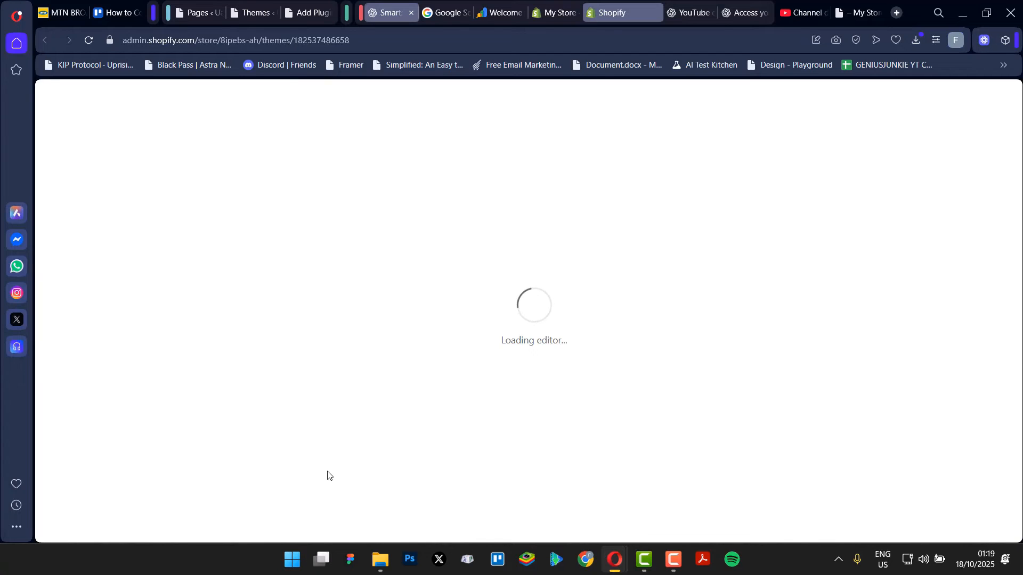
pyautogui.click(501, 13)
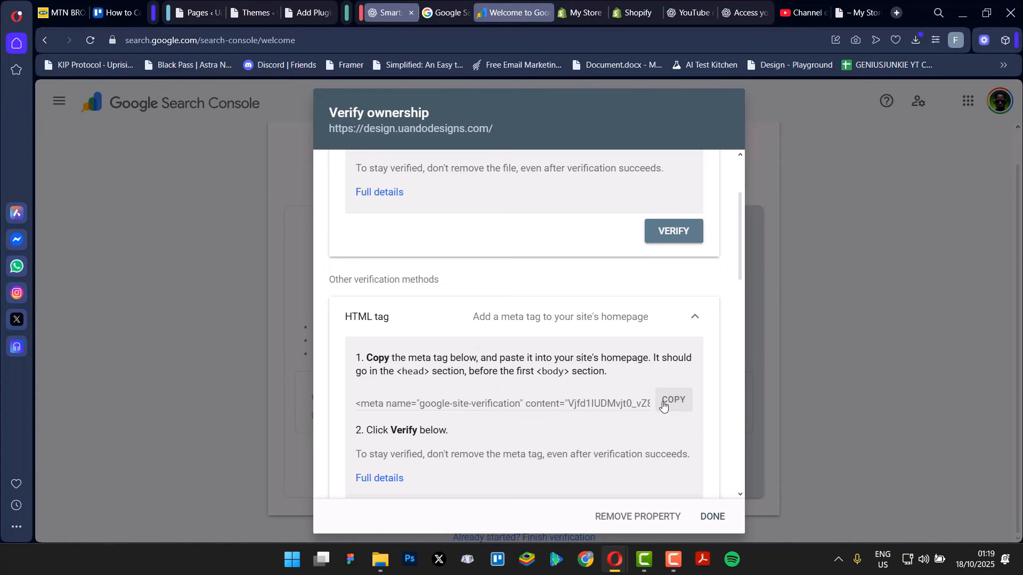
pyautogui.click(621, 14)
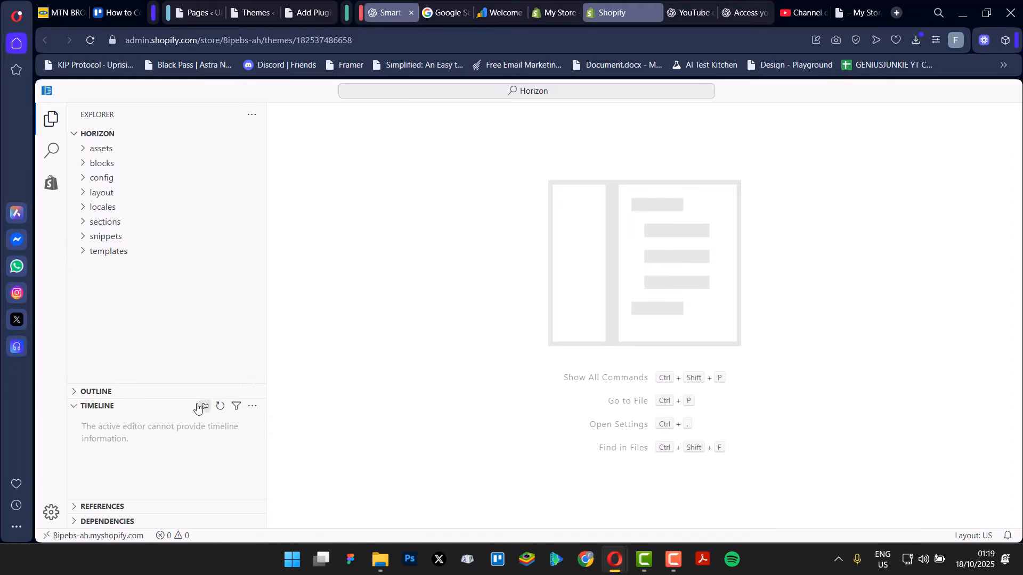
# Step: Find theme.liquid by file name and open it from the layout folder
pyautogui.click(423, 97)
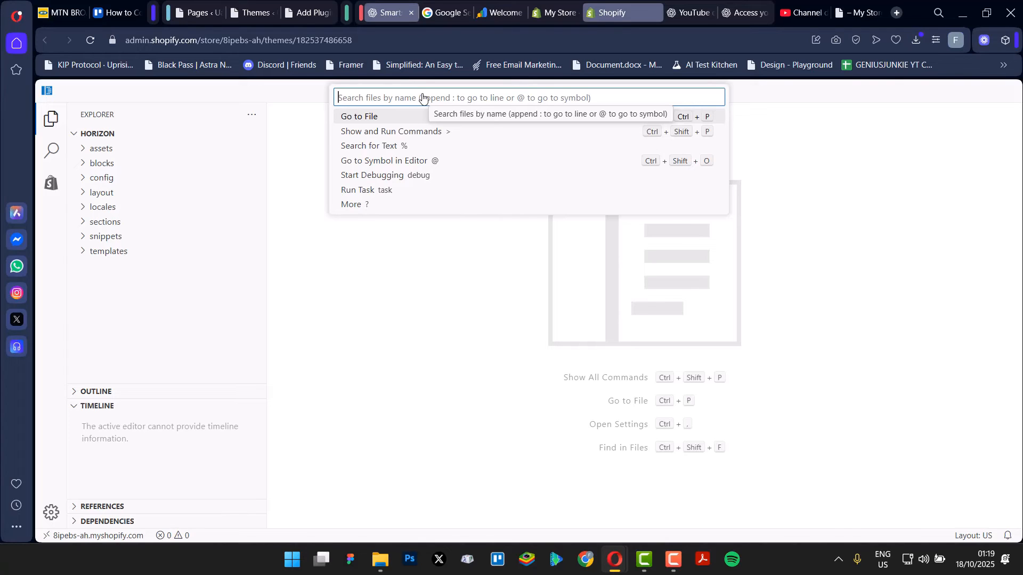
pyautogui.write('the')
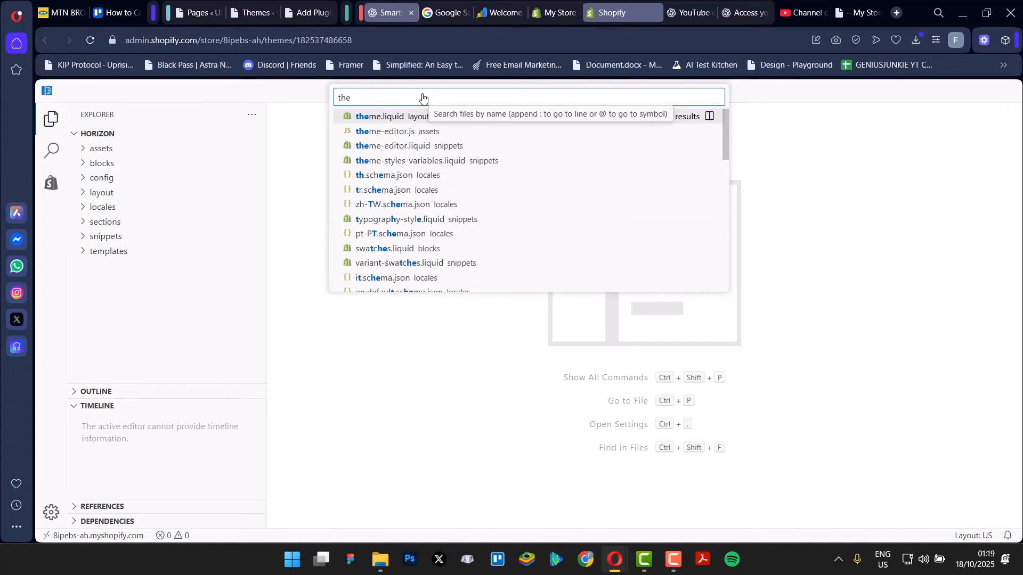
pyautogui.write('m')
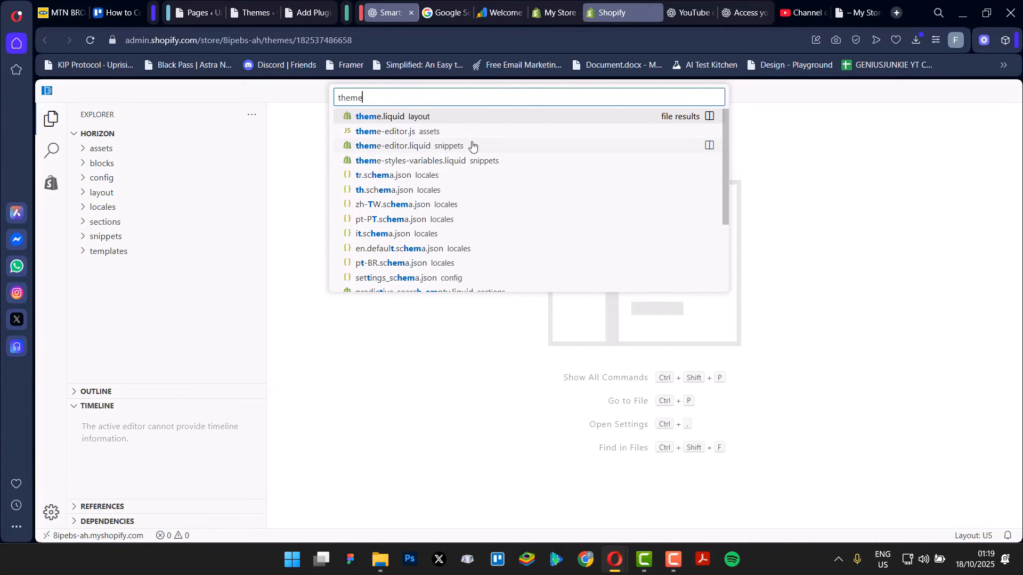
pyautogui.write('e.liquid')
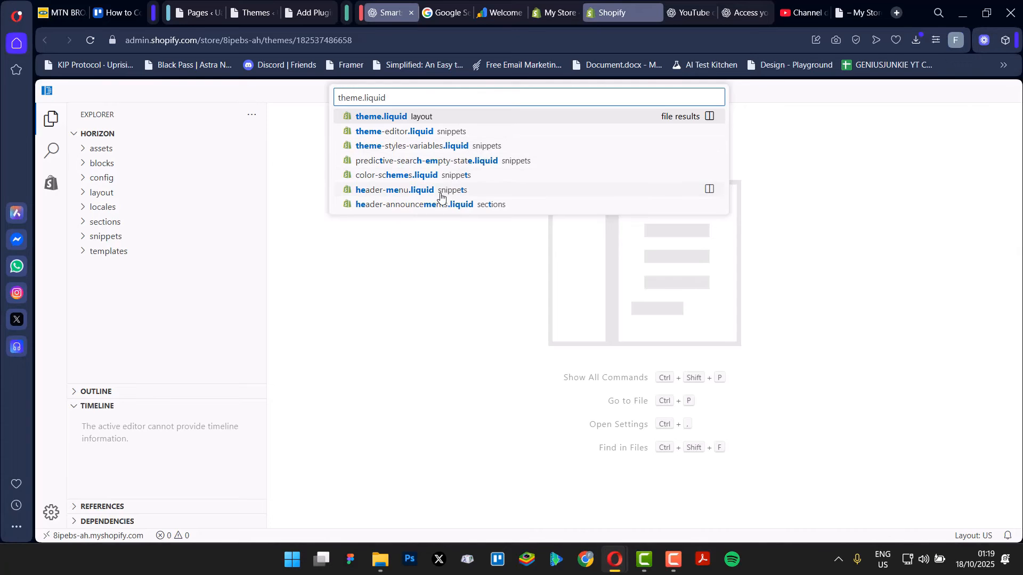
pyautogui.click(370, 116)
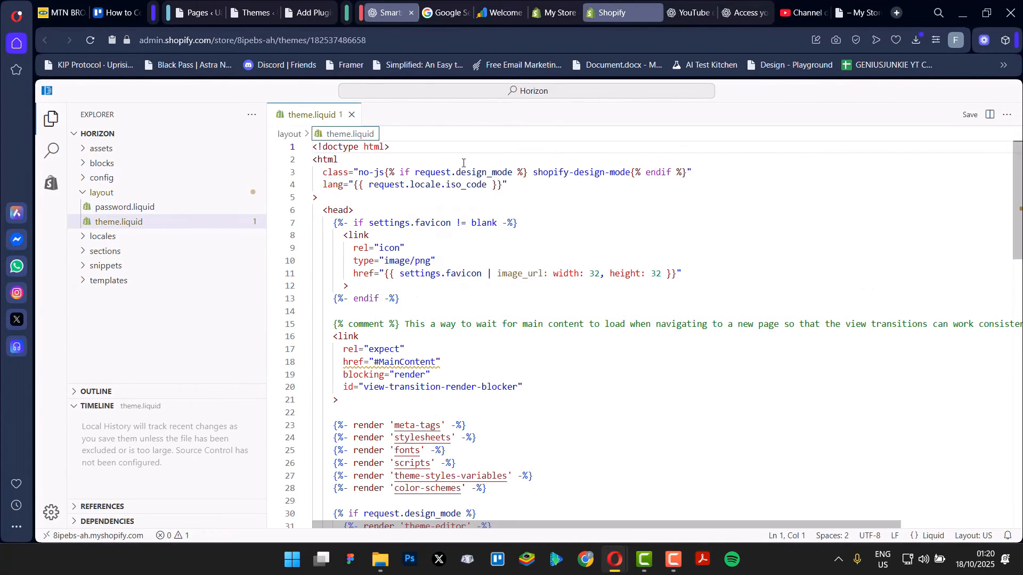
# Step: Paste the google-site-verification meta tag on a new line between </body> and </html> in theme.liquid, and save the file
pyautogui.scroll(-5, 397, 304)
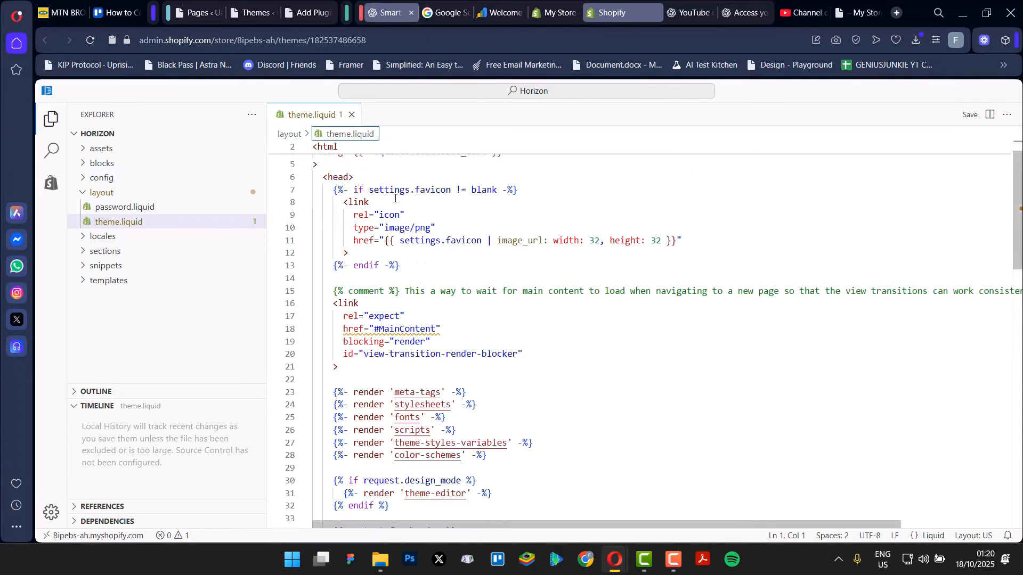
pyautogui.scroll(-7, 397, 304)
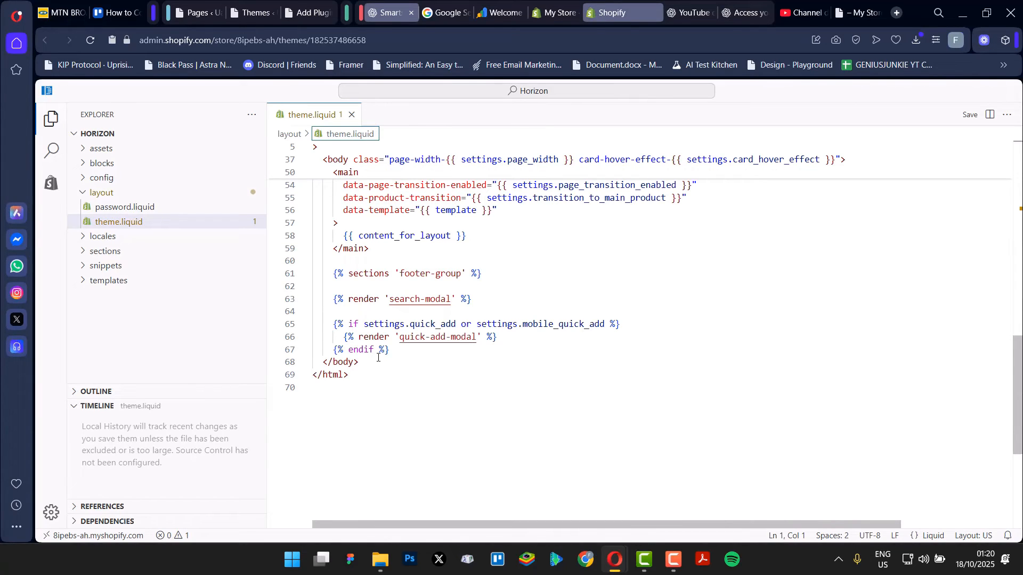
pyautogui.click(318, 375)
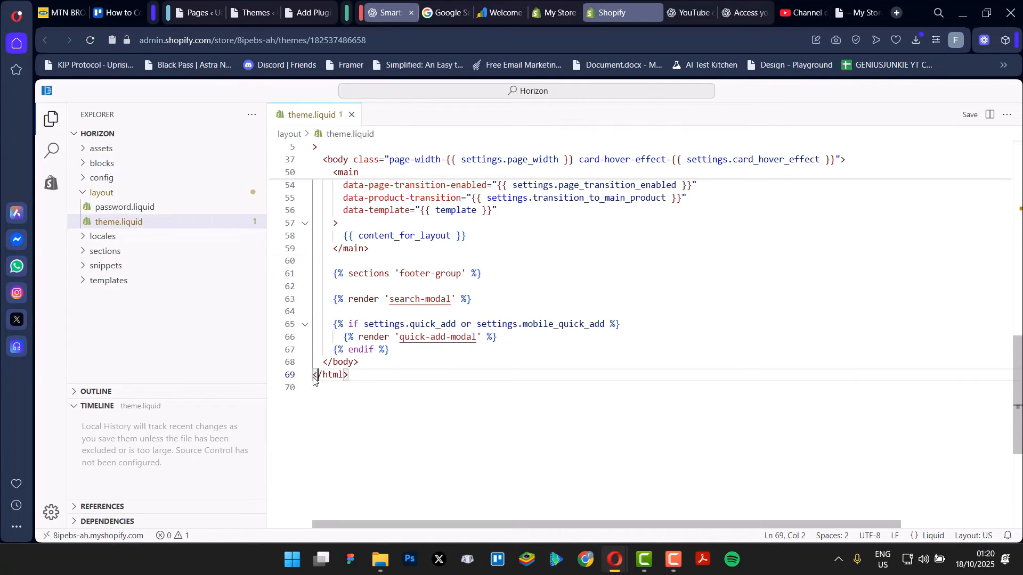
pyautogui.click(381, 364)
pyautogui.press('Return')
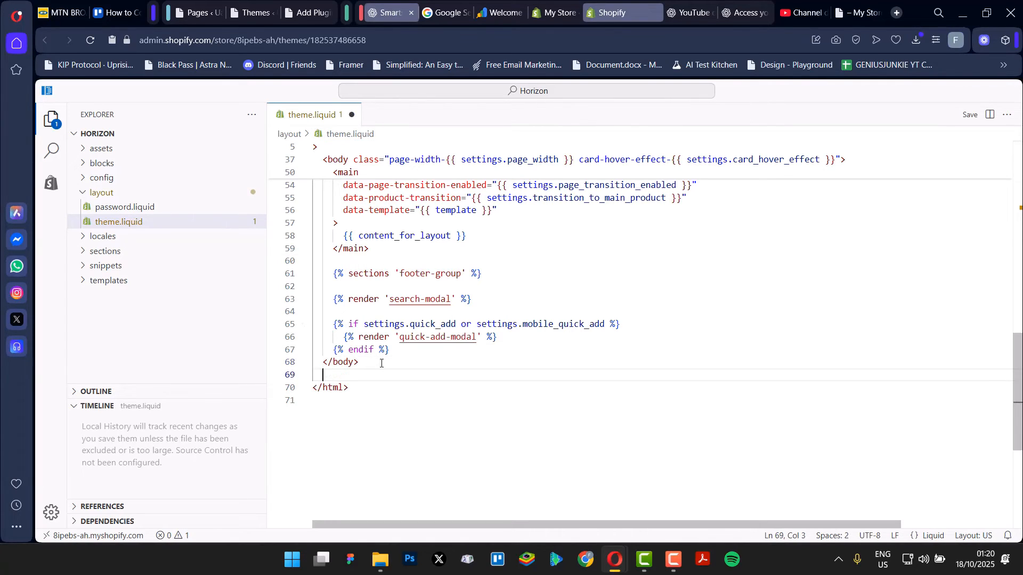
pyautogui.write('<meta name="google-site-verification" content="Vjfd1IUDMvjt0_vZ8HeXUkWpMZebQDOU9zEqm5sjWTw" />')
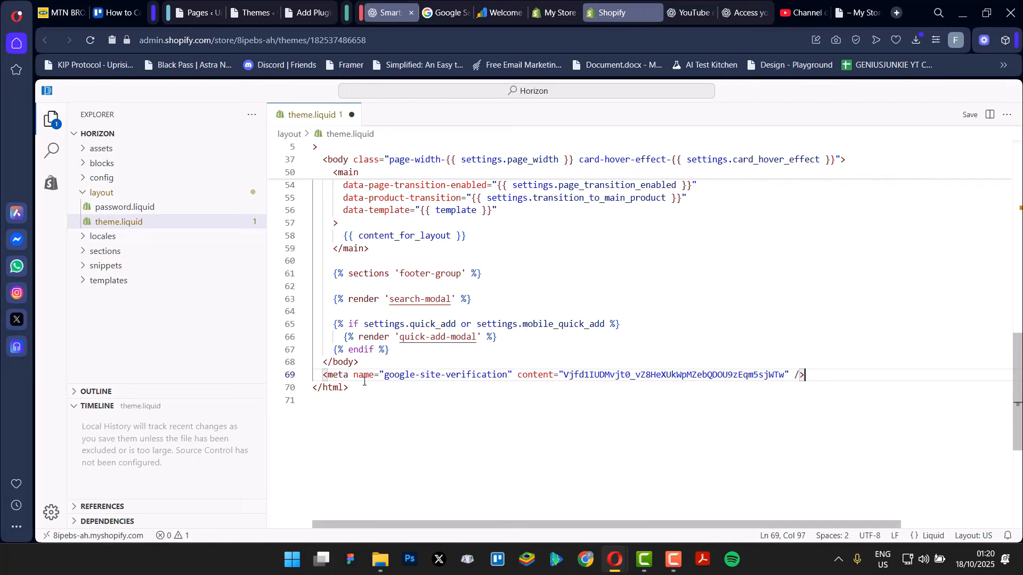
pyautogui.click(970, 115)
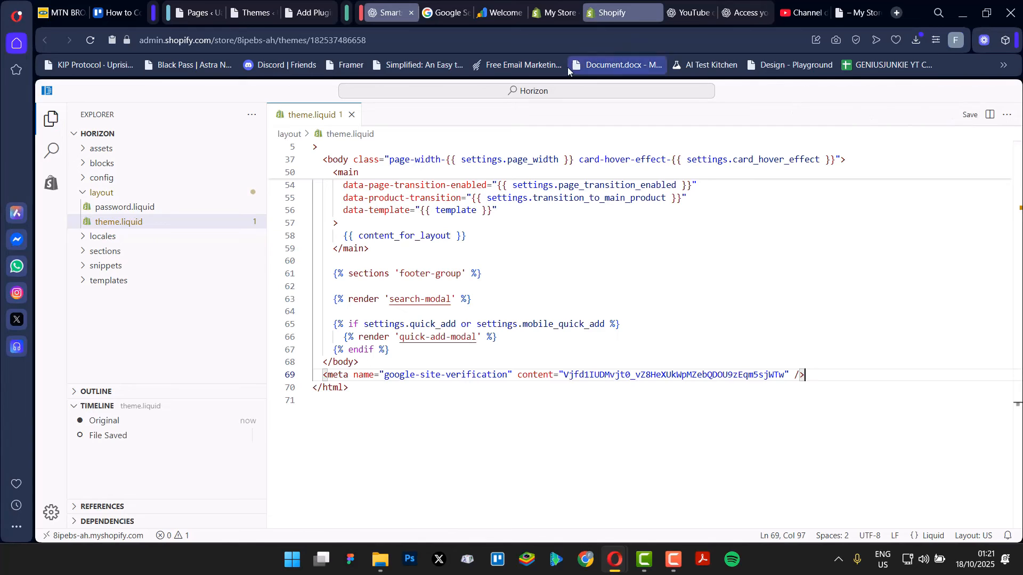
pyautogui.click(500, 12)
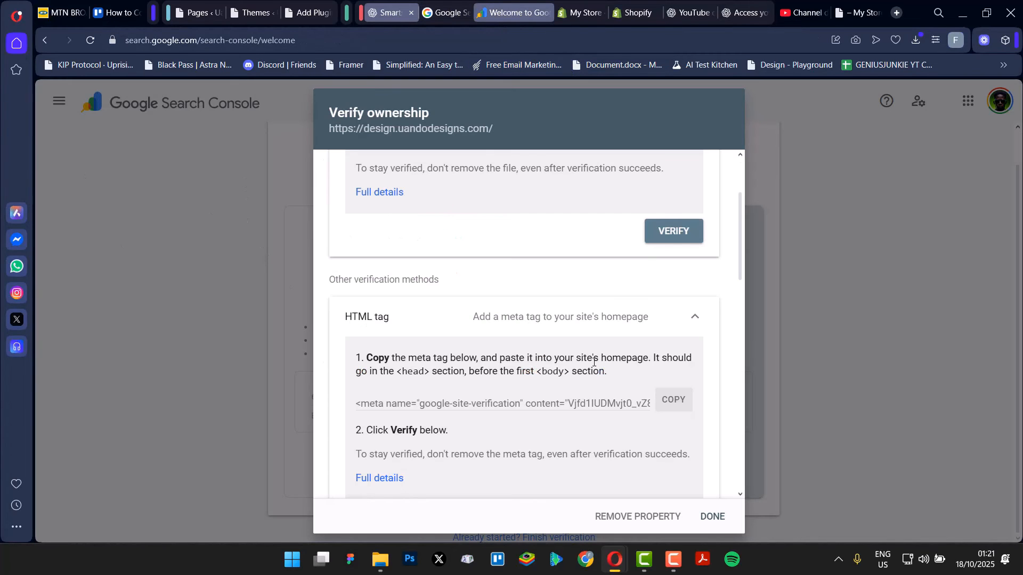
pyautogui.click(673, 230)
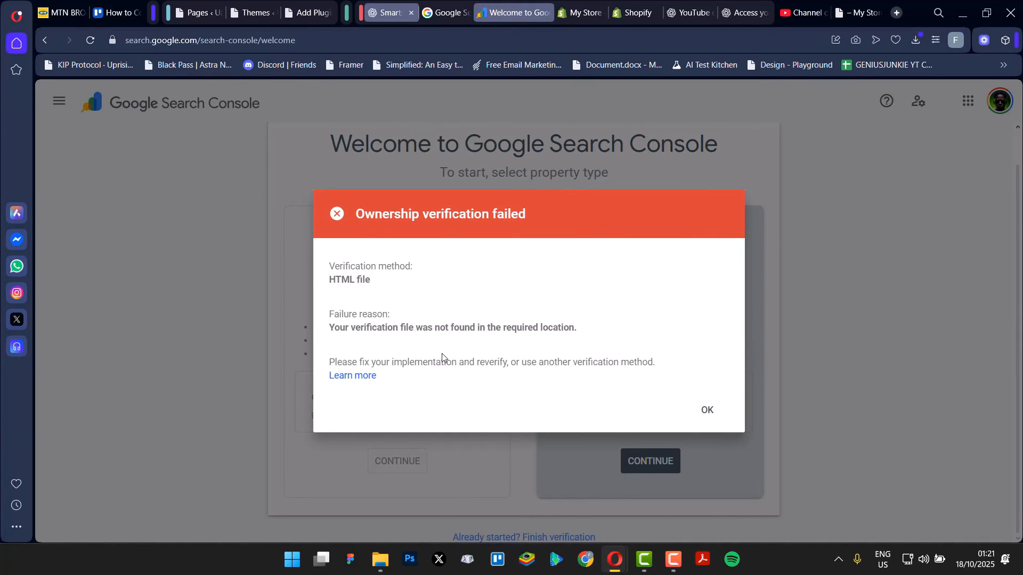
pyautogui.click(707, 410)
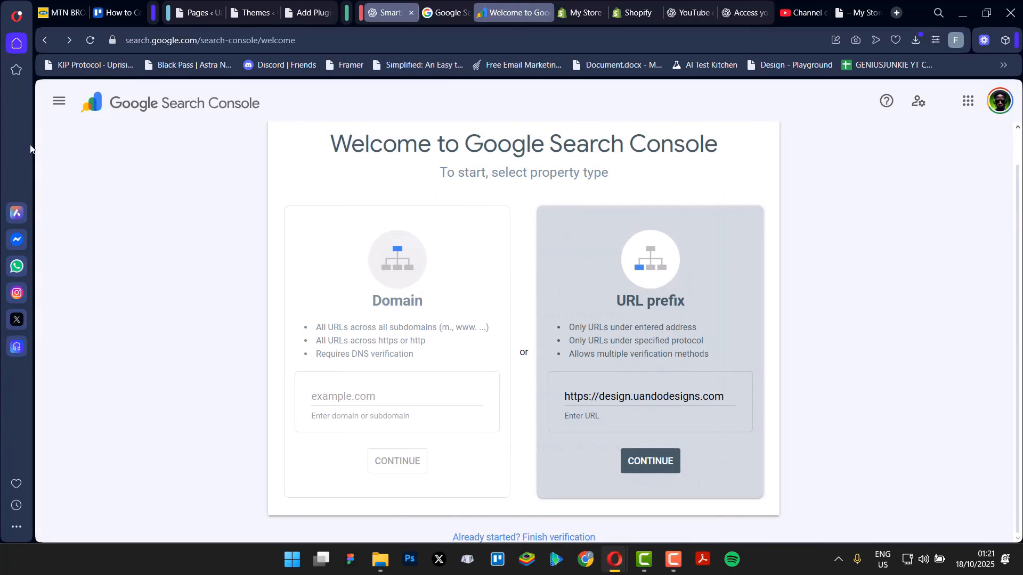
pyautogui.click(58, 111)
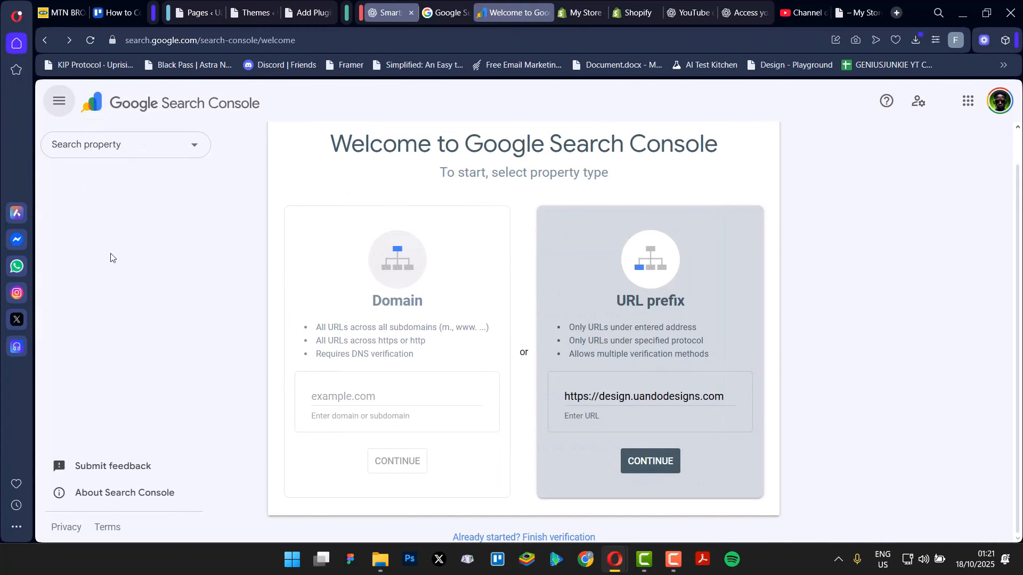
pyautogui.click(143, 152)
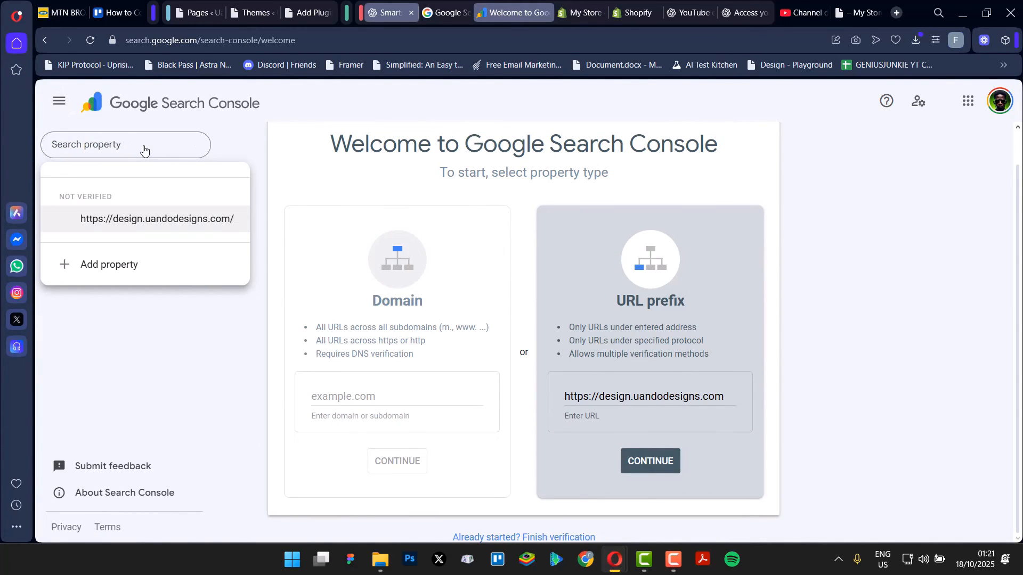
pyautogui.click(132, 373)
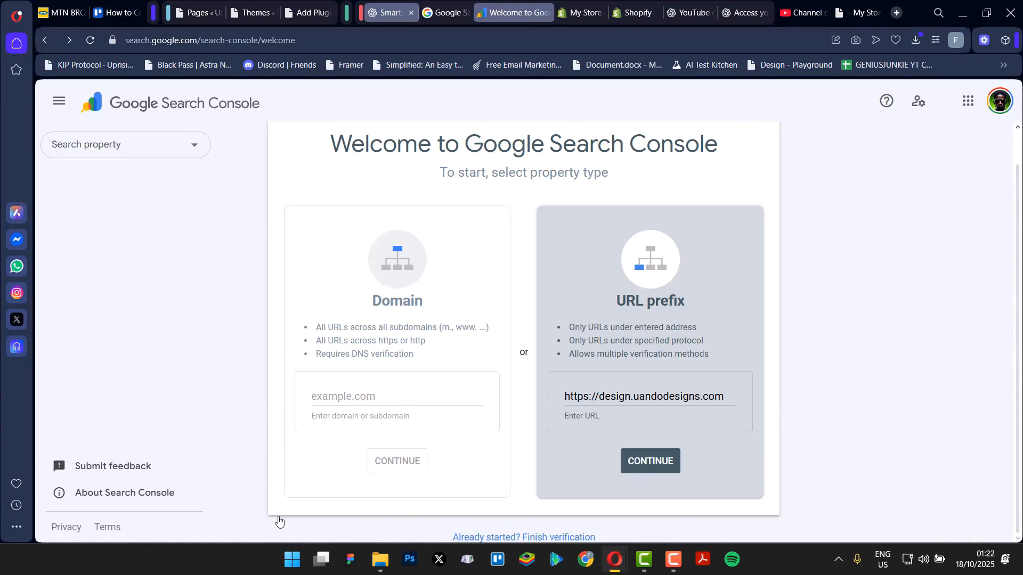
pyautogui.scroll(1, 299, 373)
pyautogui.scroll(-1, 294, 354)
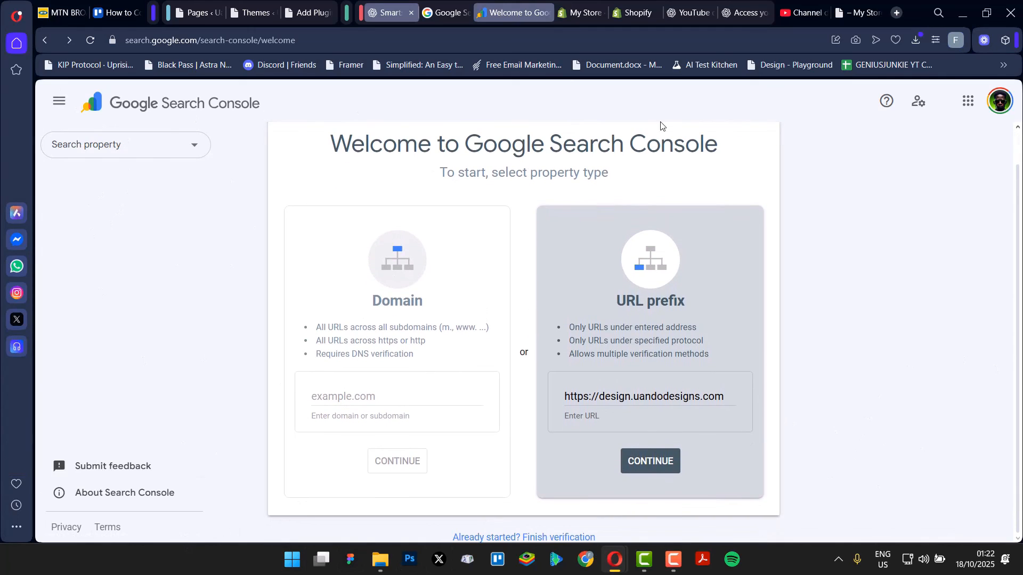